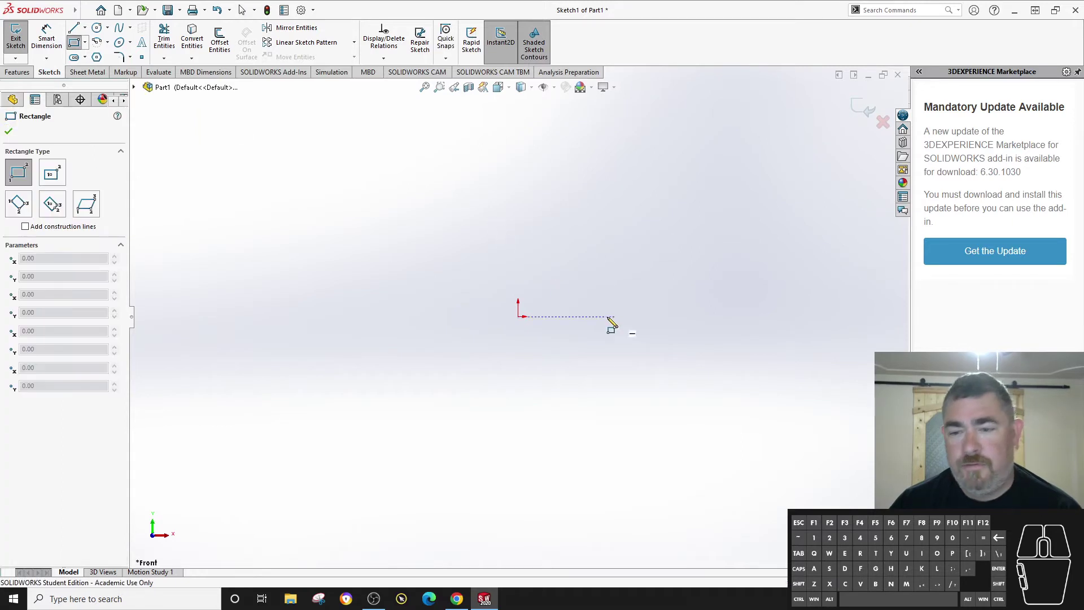
Sketch a corner rectangle from the origin and dimension it 3 in wide by 2.5 in high.
click(518, 316)
click(726, 212)
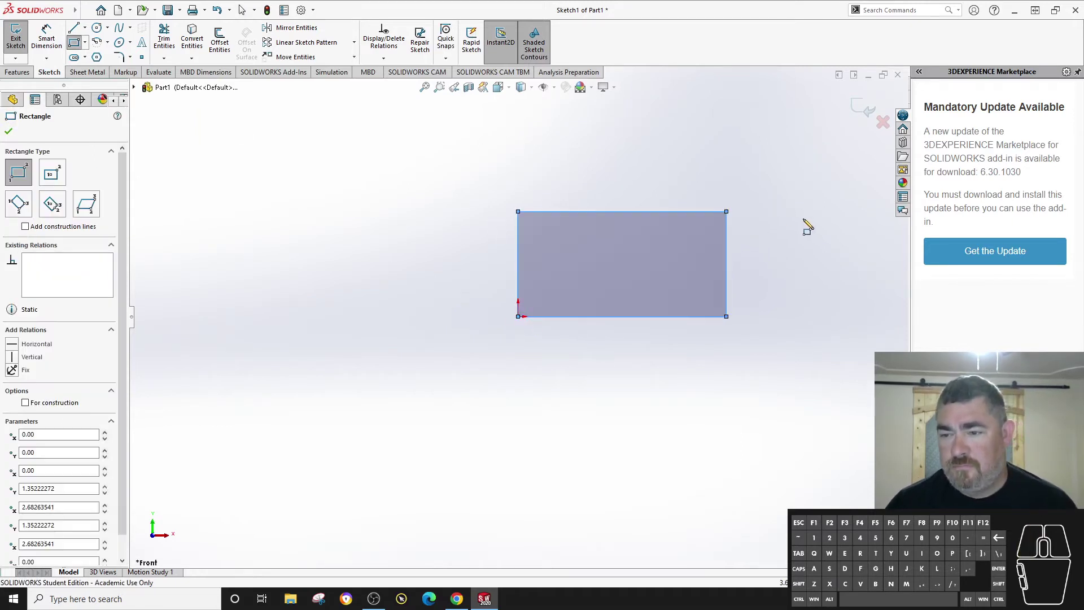
click(34, 48)
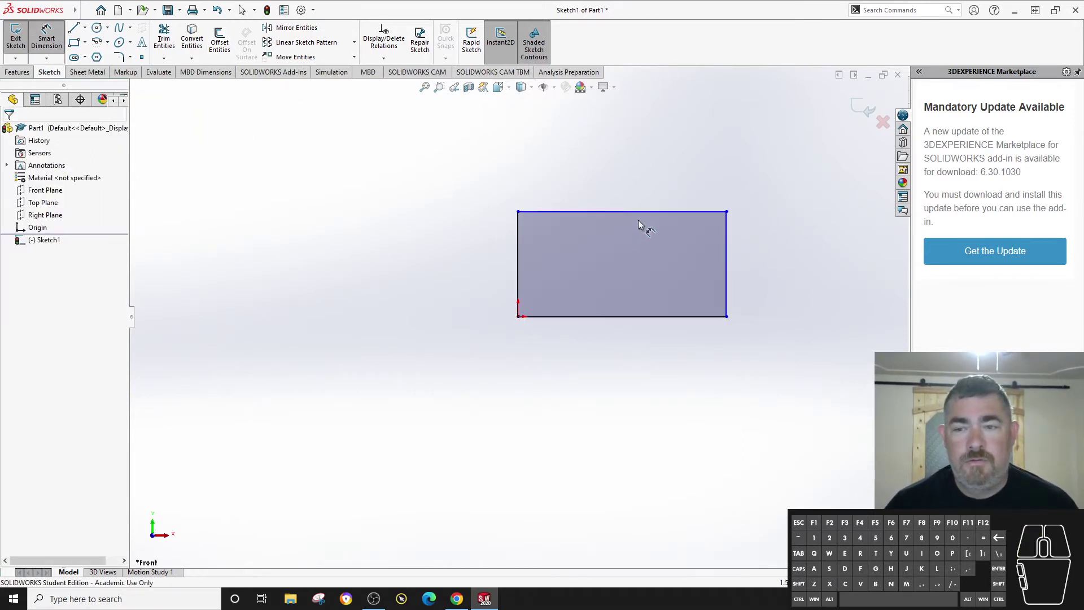
click(625, 214)
click(624, 182)
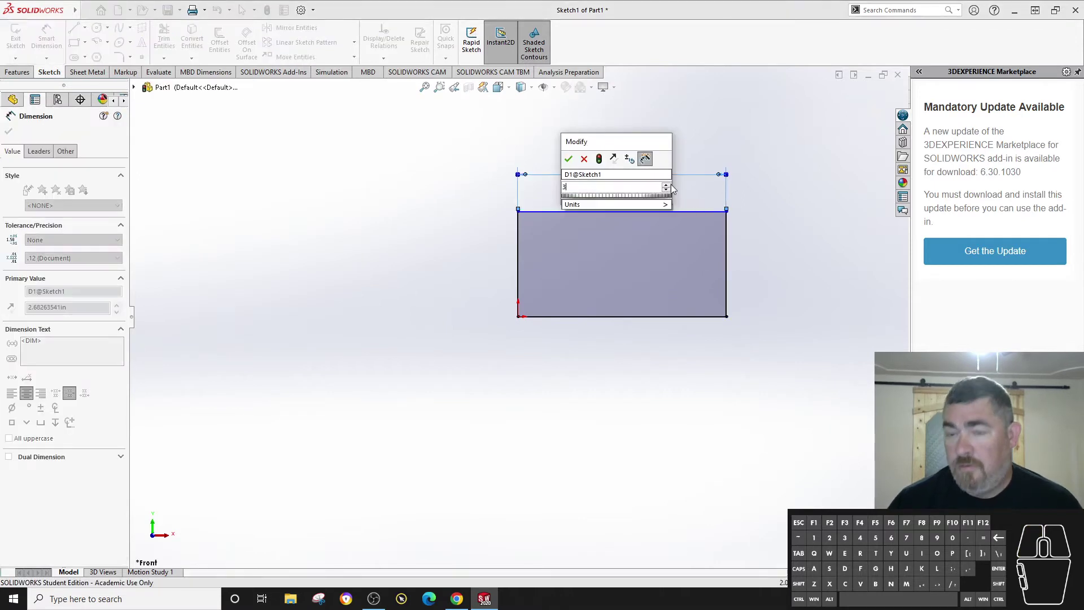
text(3)
key(Return)
click(734, 249)
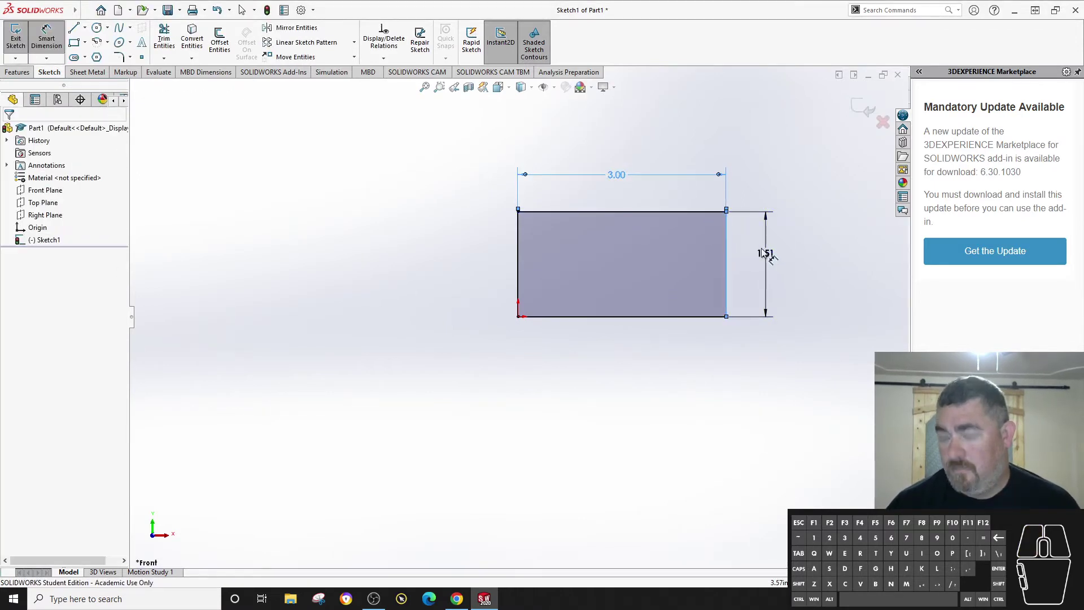
click(765, 254)
text(2.5)
key(Return)
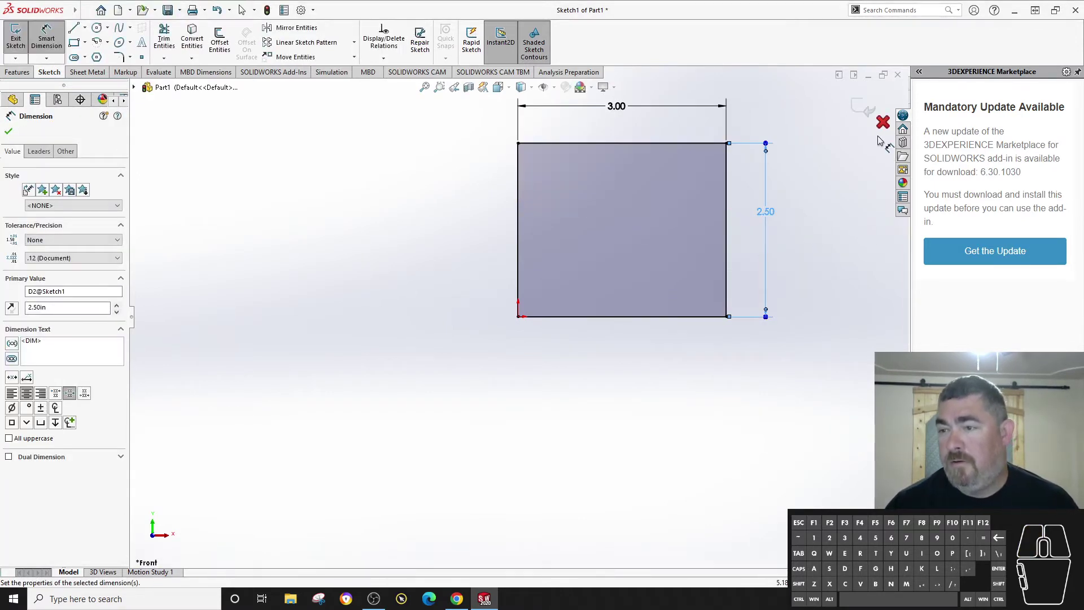
key(Escape)
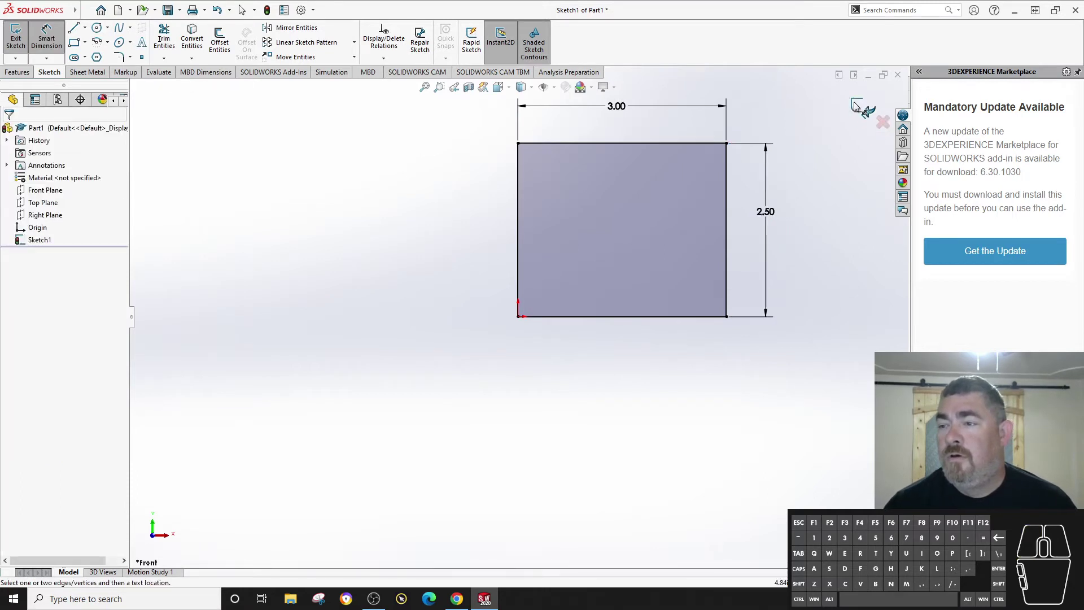
Finish the sketch and extrude the rectangle as a blind boss 4 in deep.
click(856, 108)
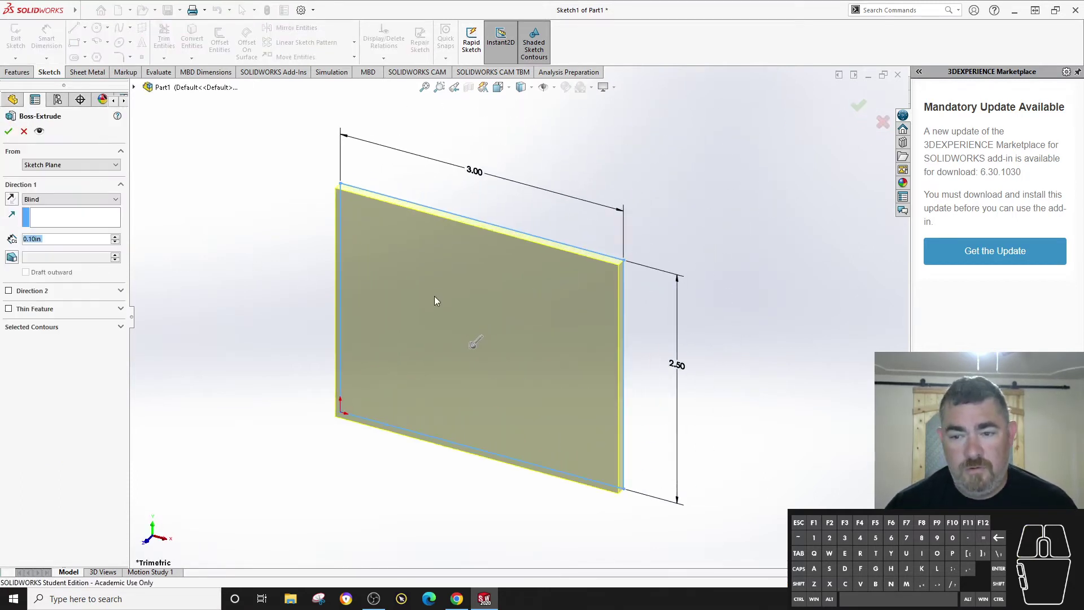
text(3)
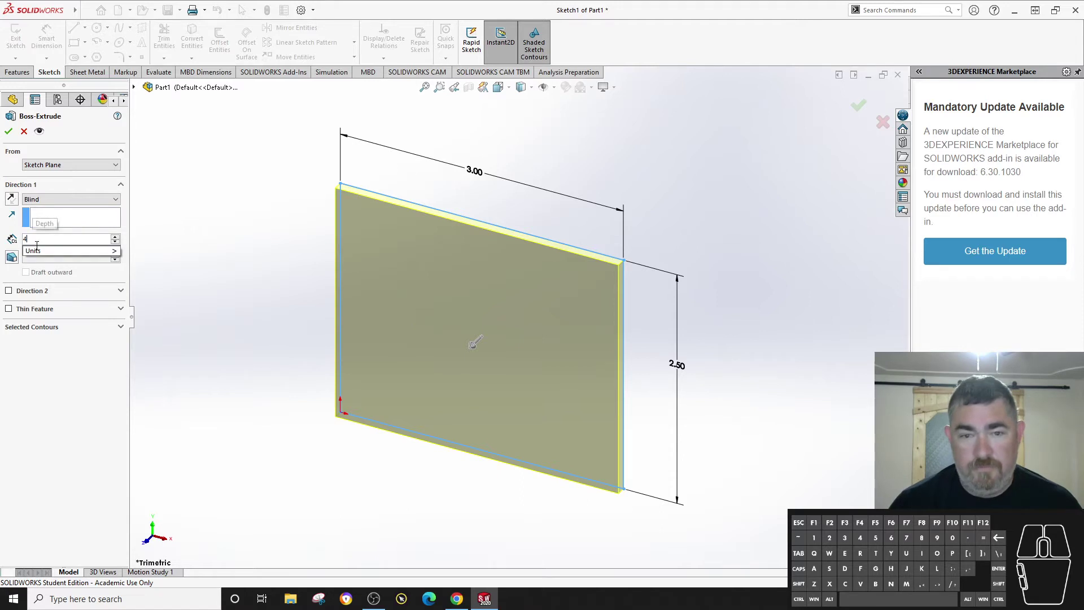
key(Return)
Shell the block with 0.10 in walls, removing only the top face, with the preview shown.
scroll(547, 275, up, 3)
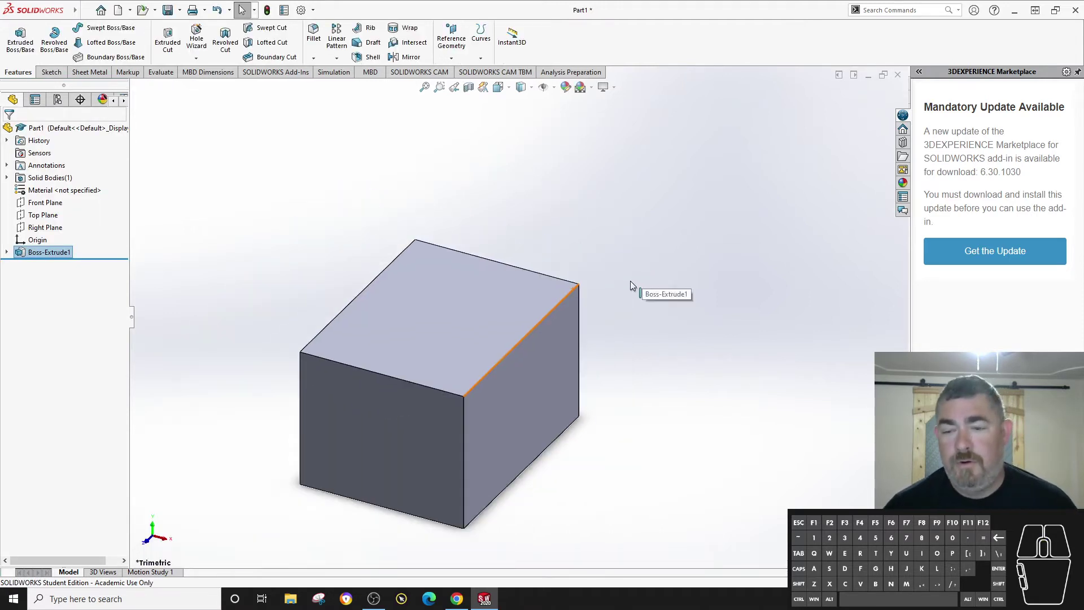
click(369, 58)
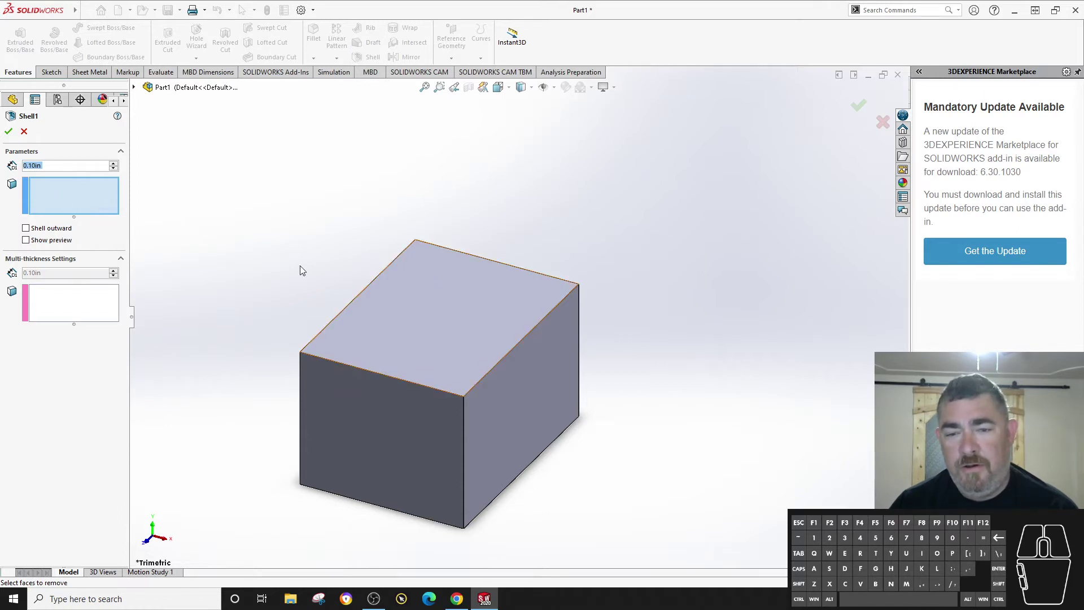
click(469, 342)
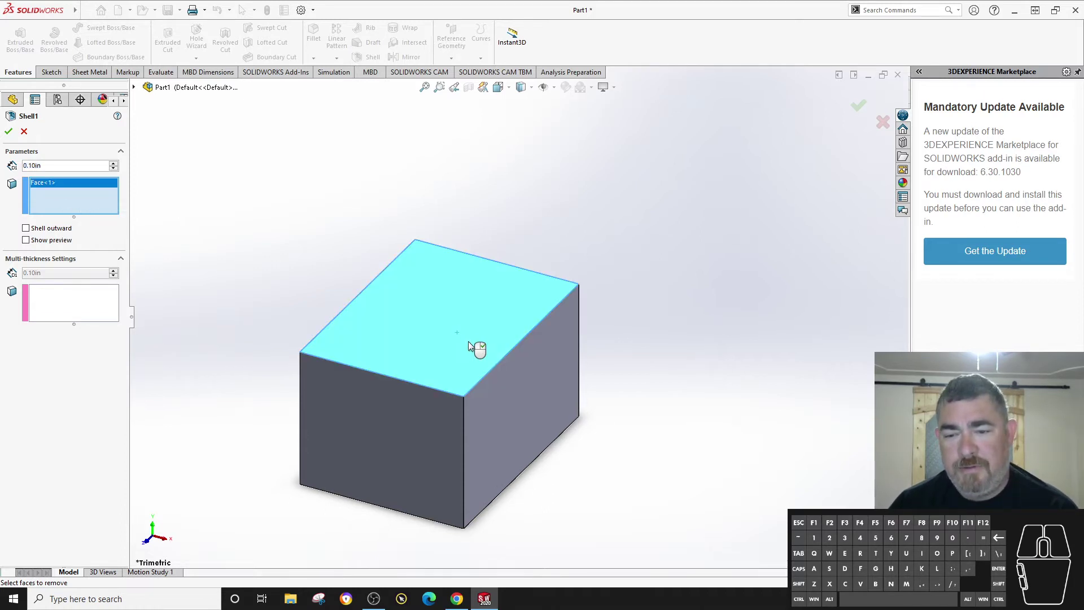
click(41, 242)
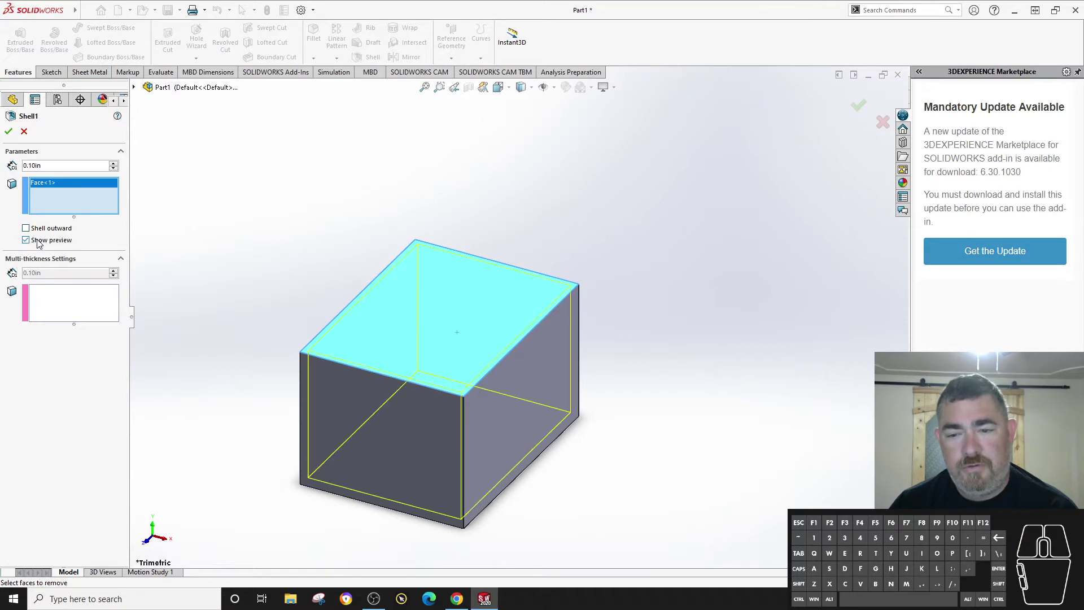
middle_drag(198, 234, 408, 398)
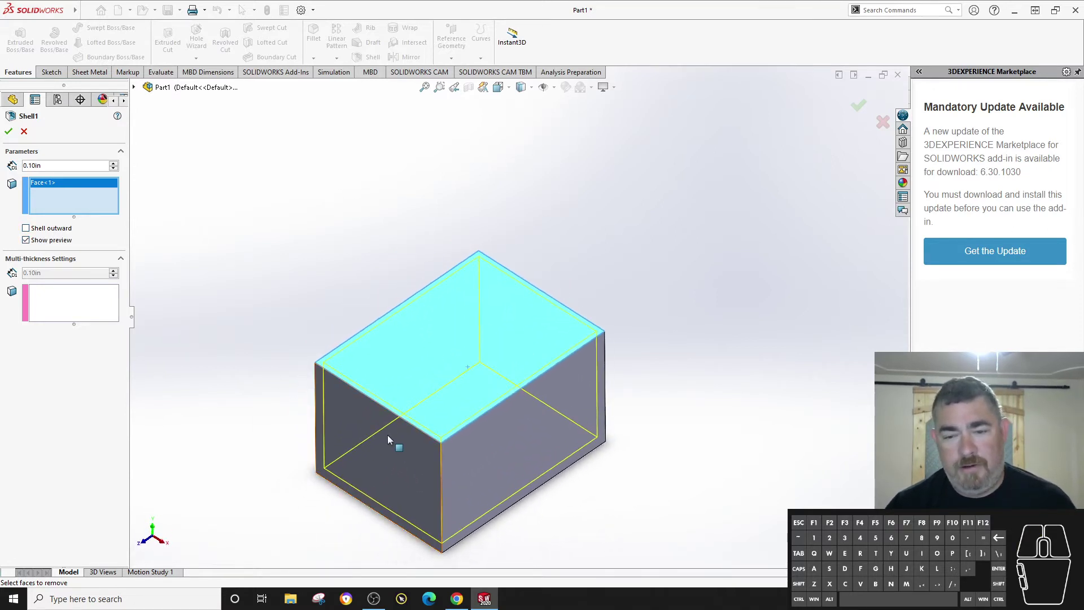
click(332, 440)
middle_drag(528, 421, 442, 378)
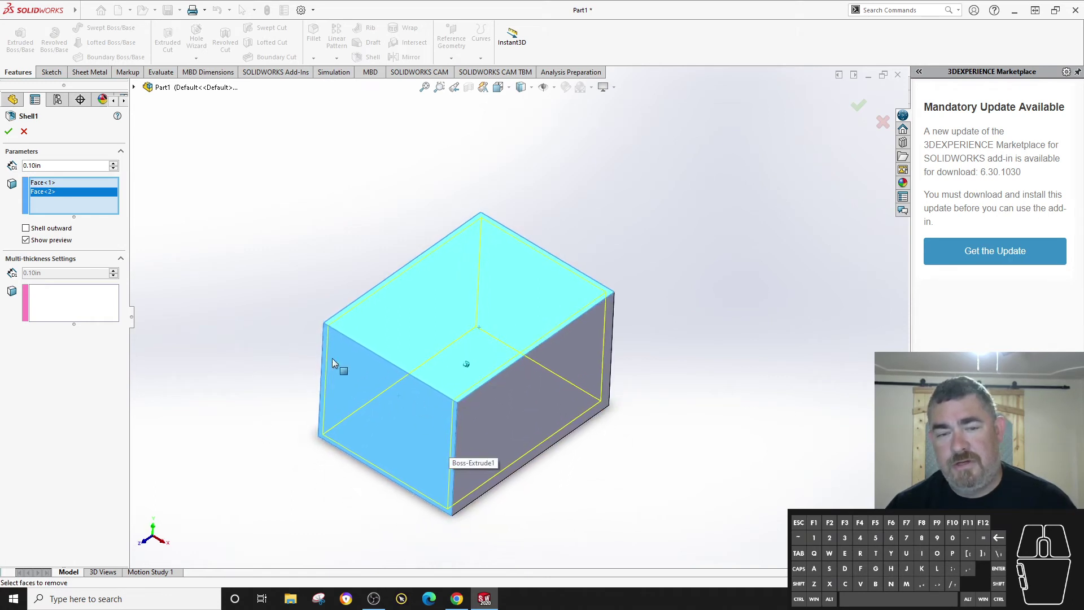
click(371, 378)
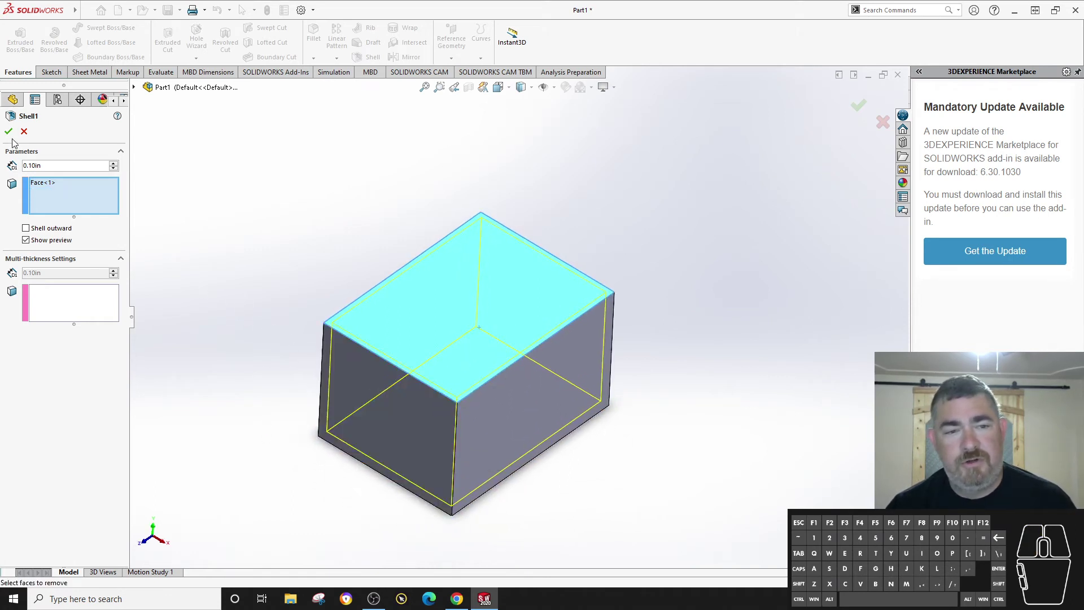
click(9, 132)
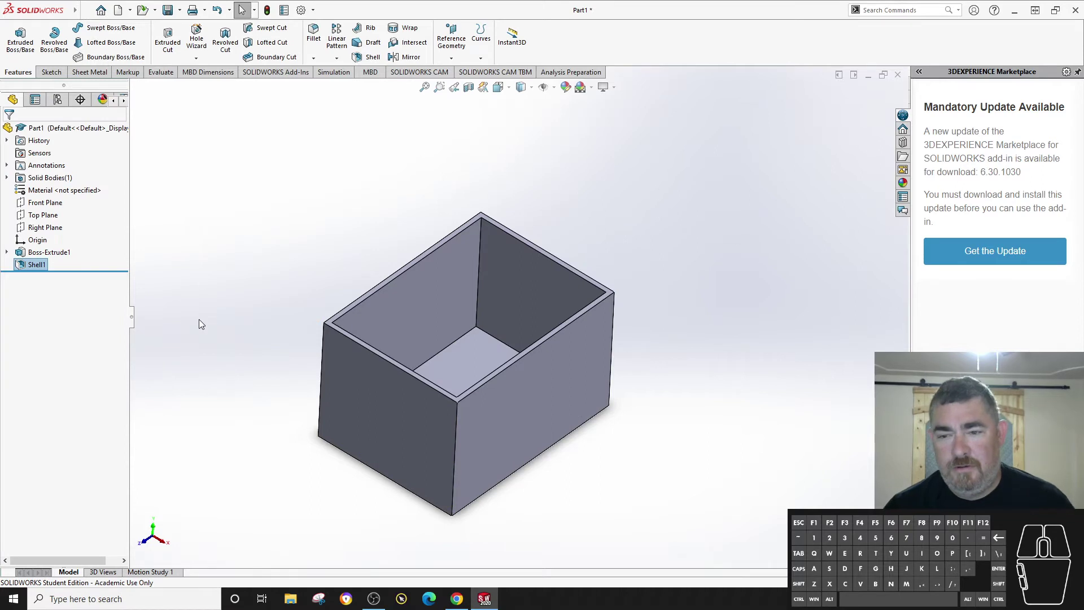
Open the shell feature for editing.
middle_drag(199, 320, 222, 323)
right_click(20, 266)
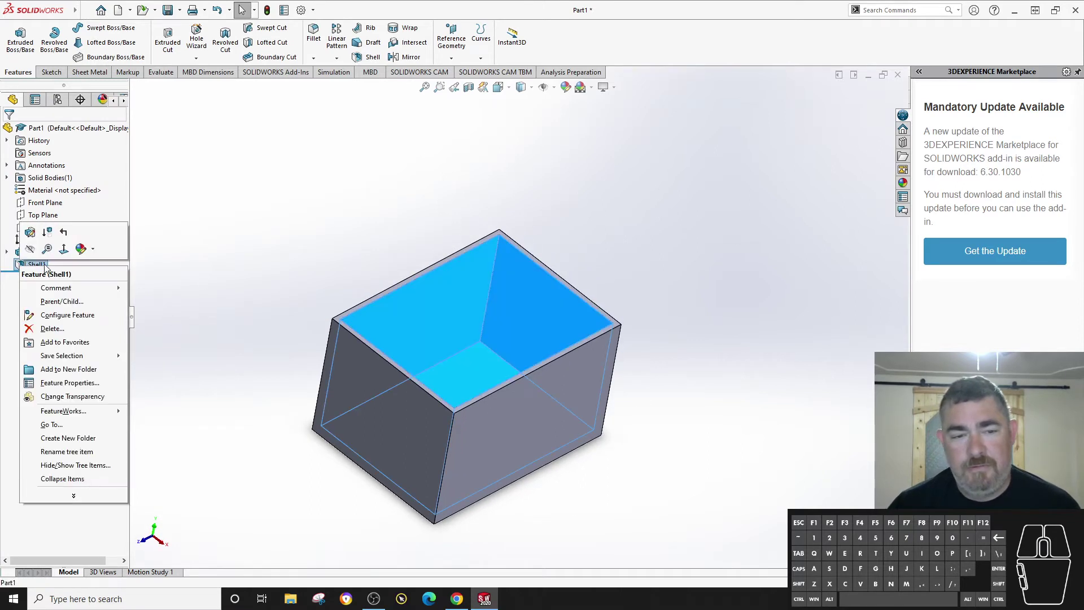
click(33, 234)
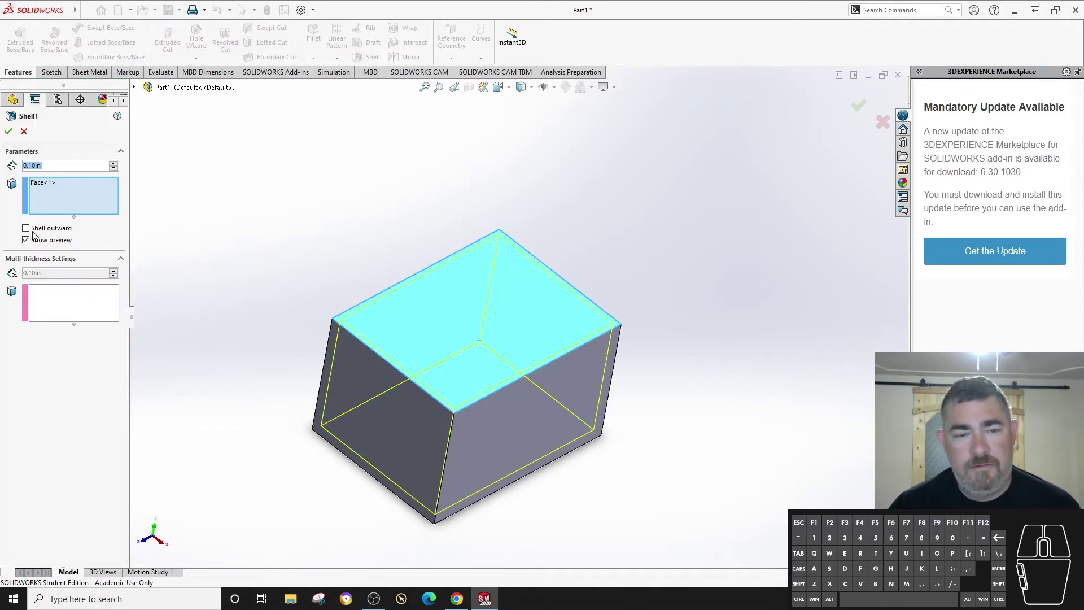
Toggle the Shell outward option on and off to compare outward and inward wall previews, leaving it off.
click(26, 229)
click(26, 229)
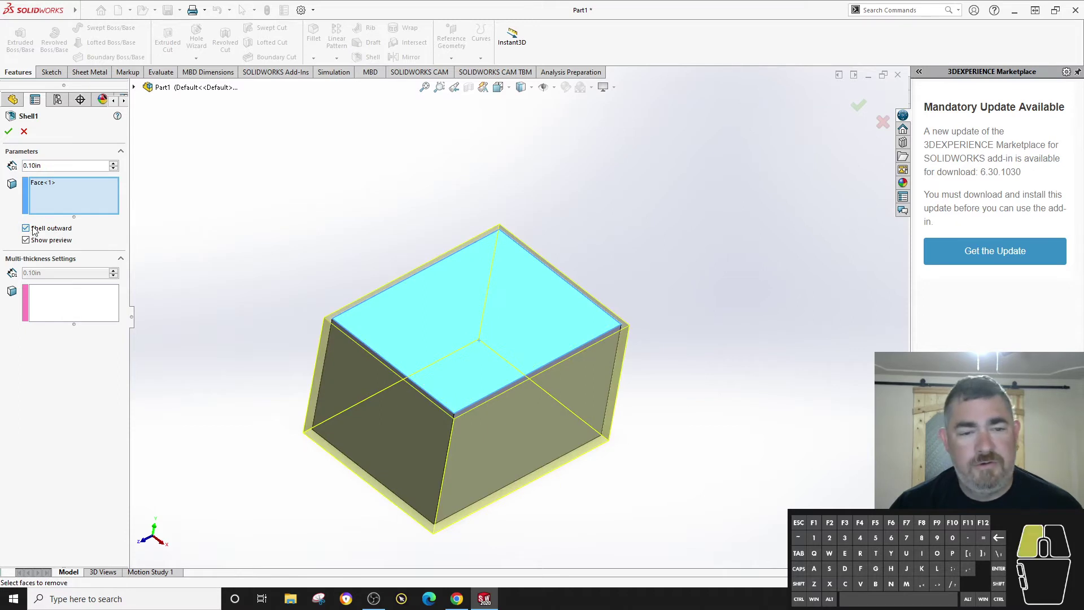
click(26, 228)
click(26, 228)
click(33, 229)
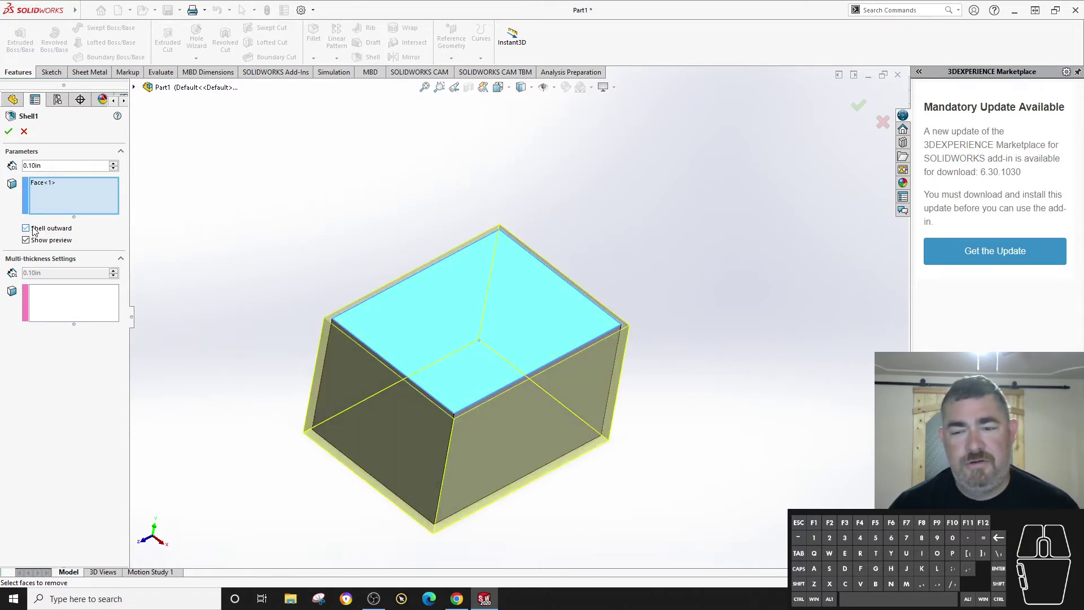
click(32, 229)
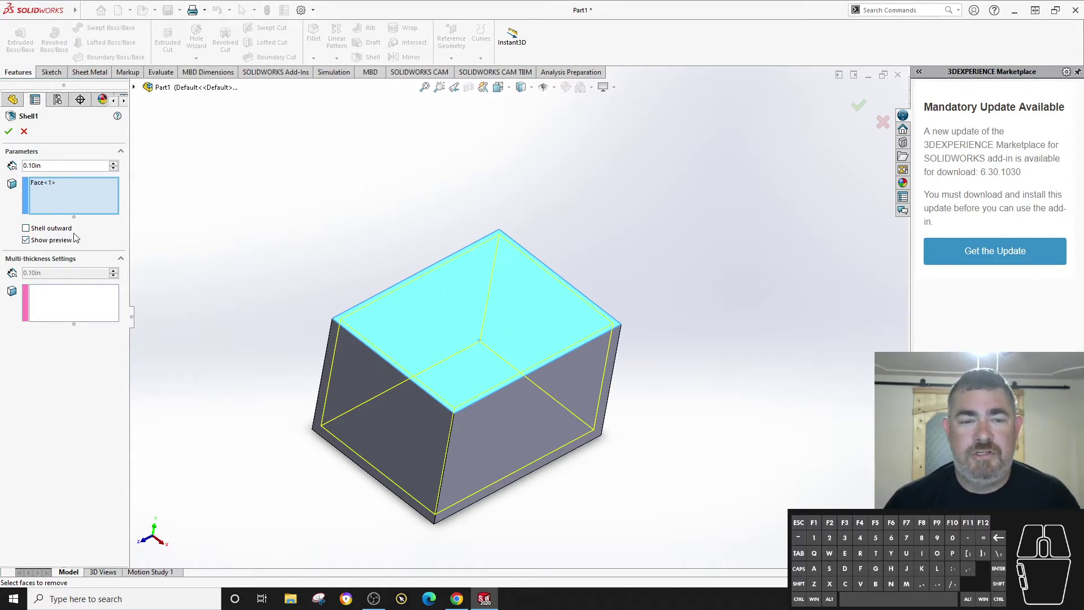
click(26, 228)
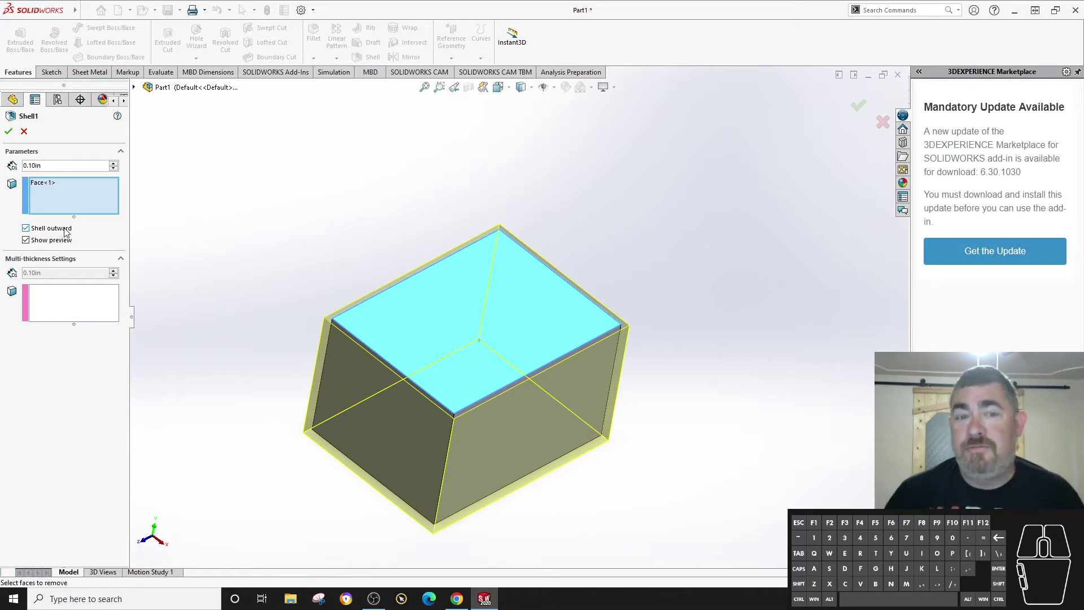
click(66, 230)
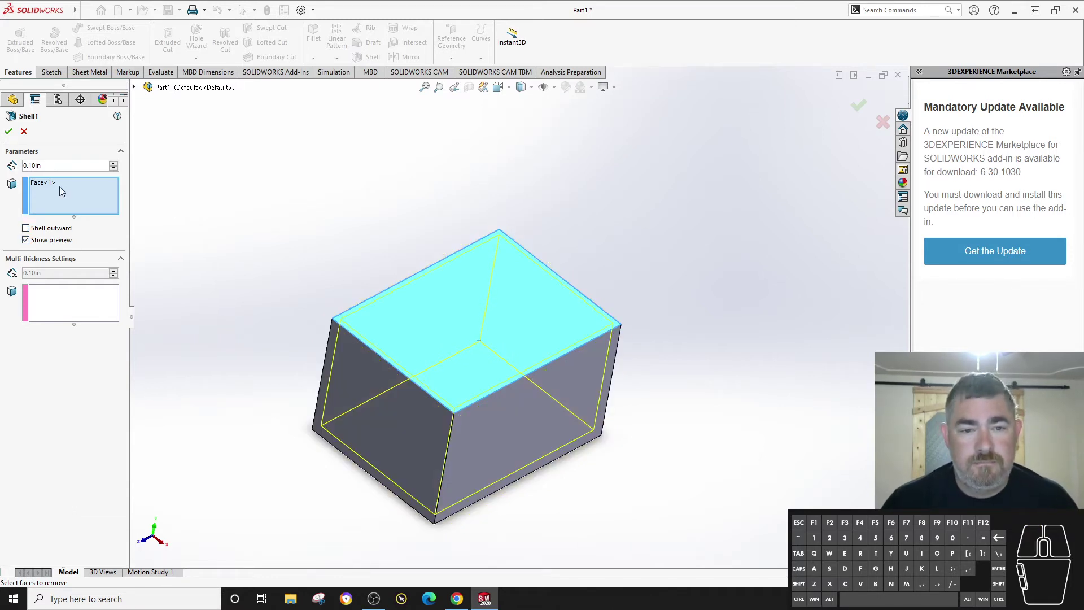
Add the block's front and back end faces to the shell's faces to remove, and apply the change.
click(363, 418)
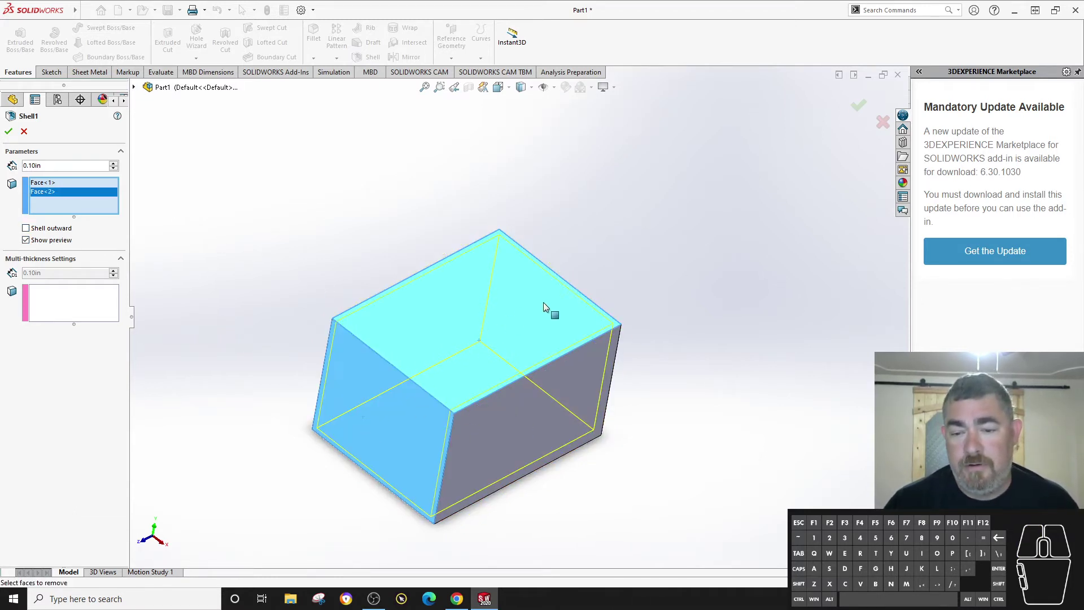
middle_drag(782, 306, 517, 367)
click(516, 366)
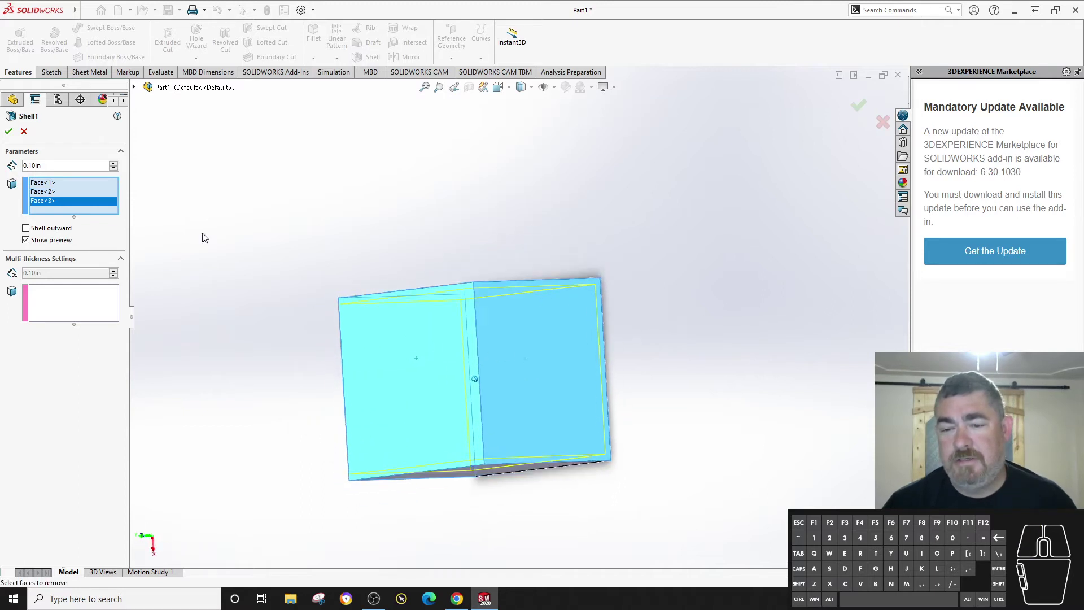
click(10, 132)
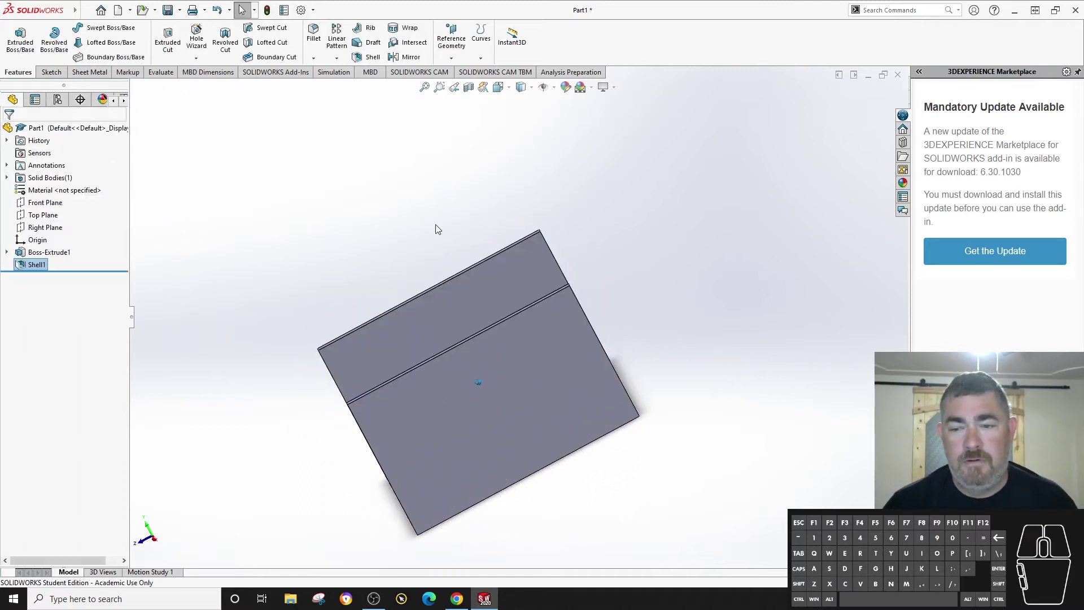
Edit the shell to also remove one long side face, leaving only the opposite side and the bottom.
middle_drag(436, 225, 314, 313)
right_click(37, 264)
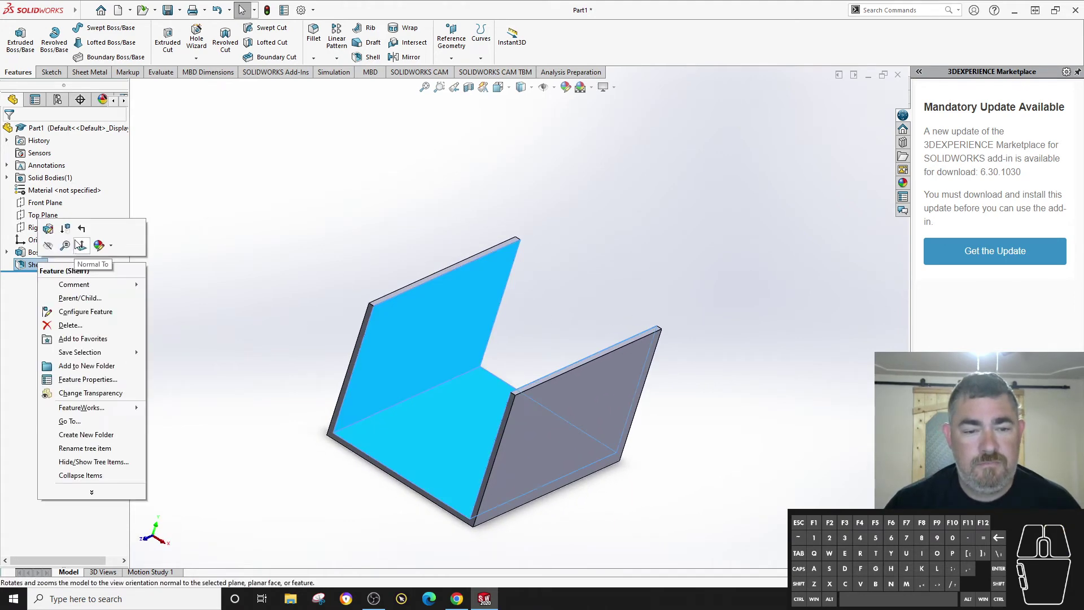
click(55, 232)
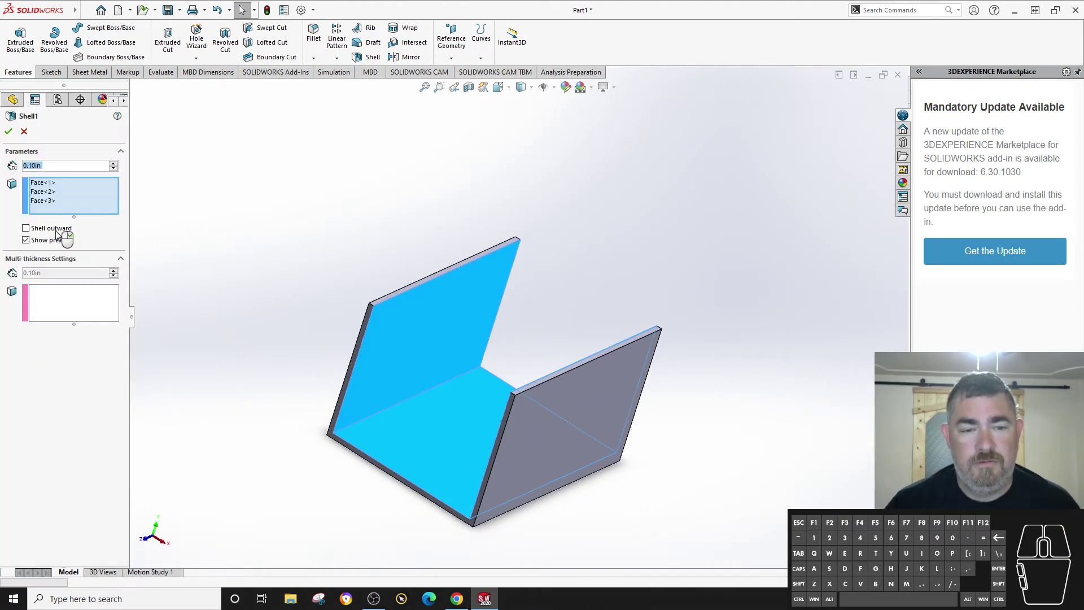
click(515, 431)
middle_drag(193, 310, 258, 362)
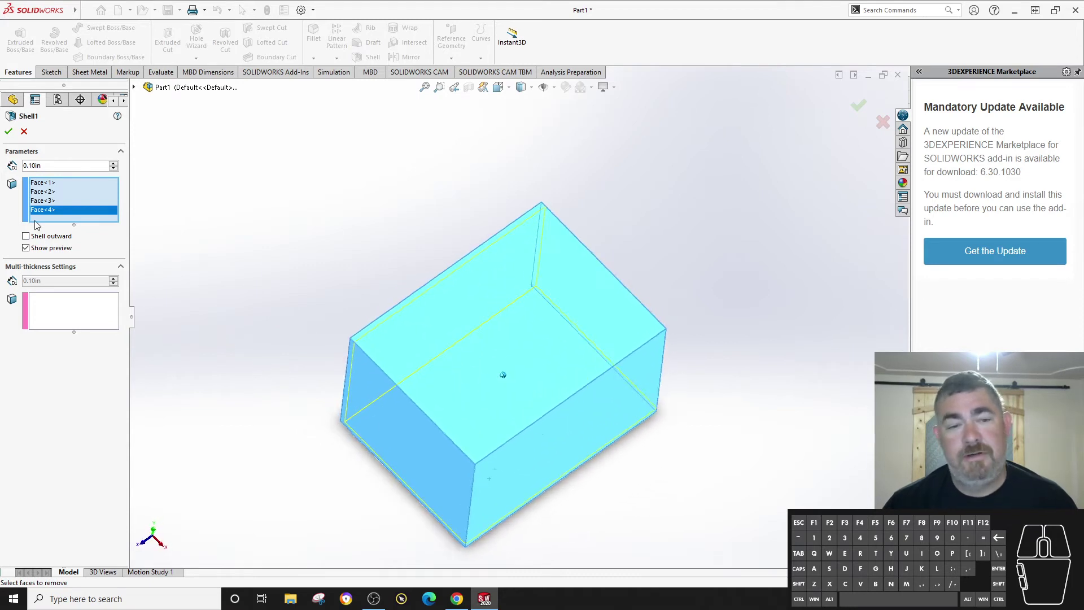
click(8, 132)
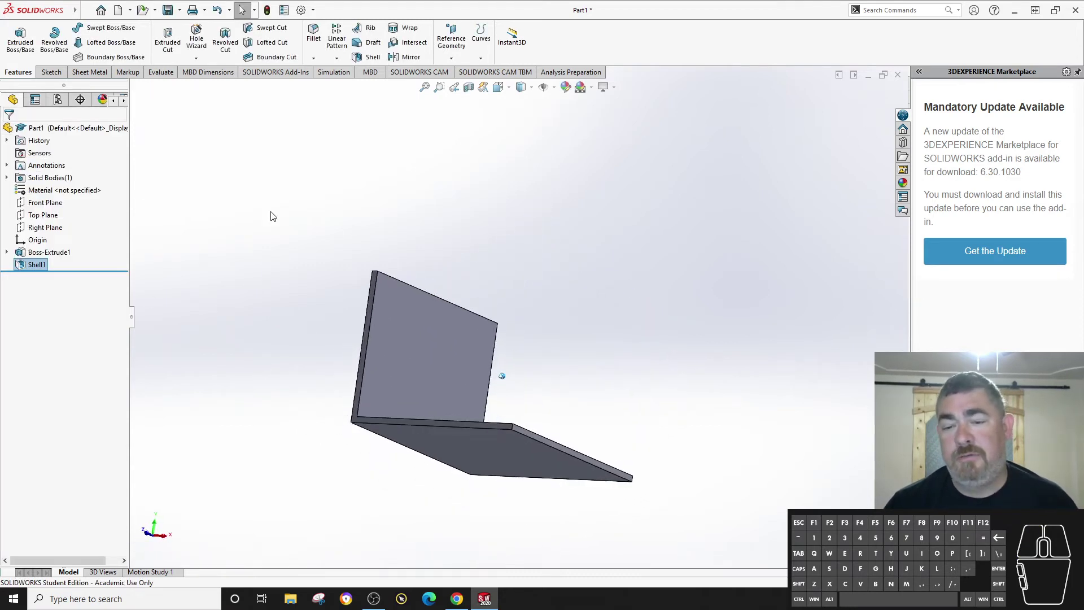
Edit the shell so only the two end faces are removed, deselecting the top and long side faces.
right_click(28, 264)
click(39, 227)
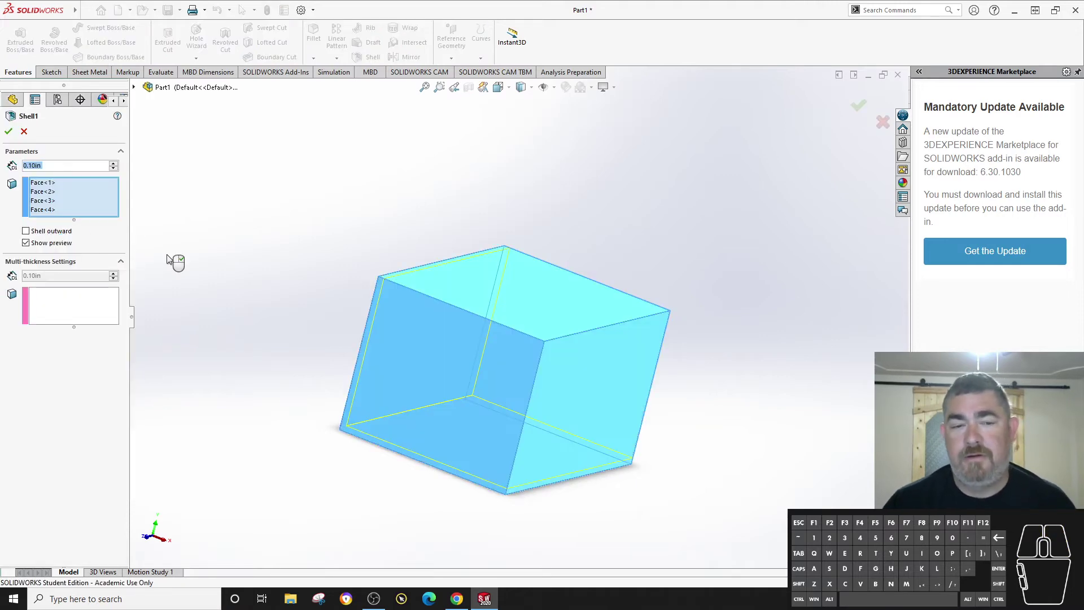
click(557, 408)
click(518, 378)
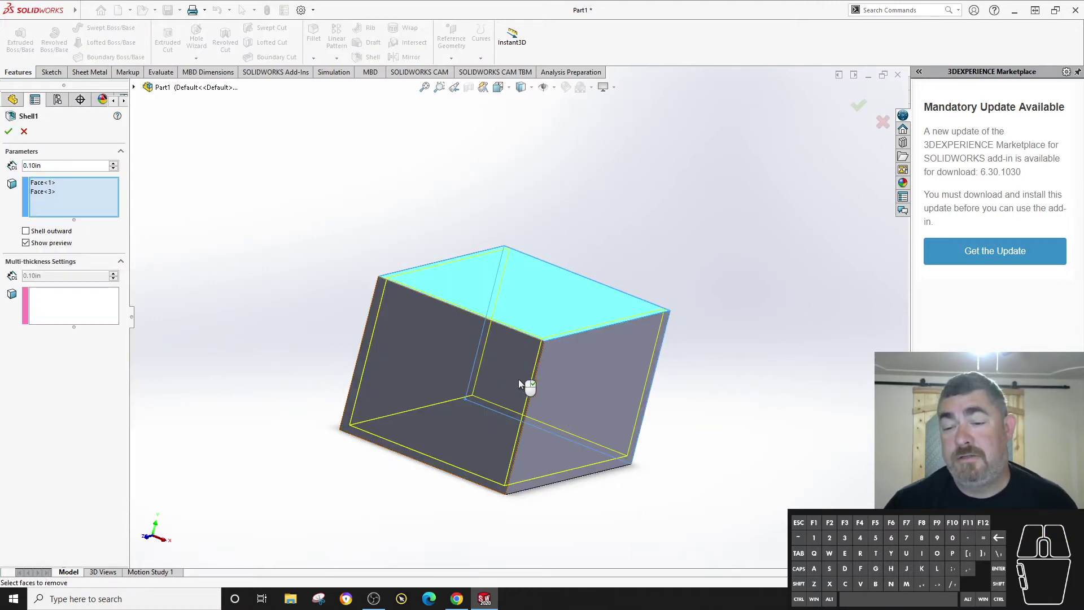
click(545, 310)
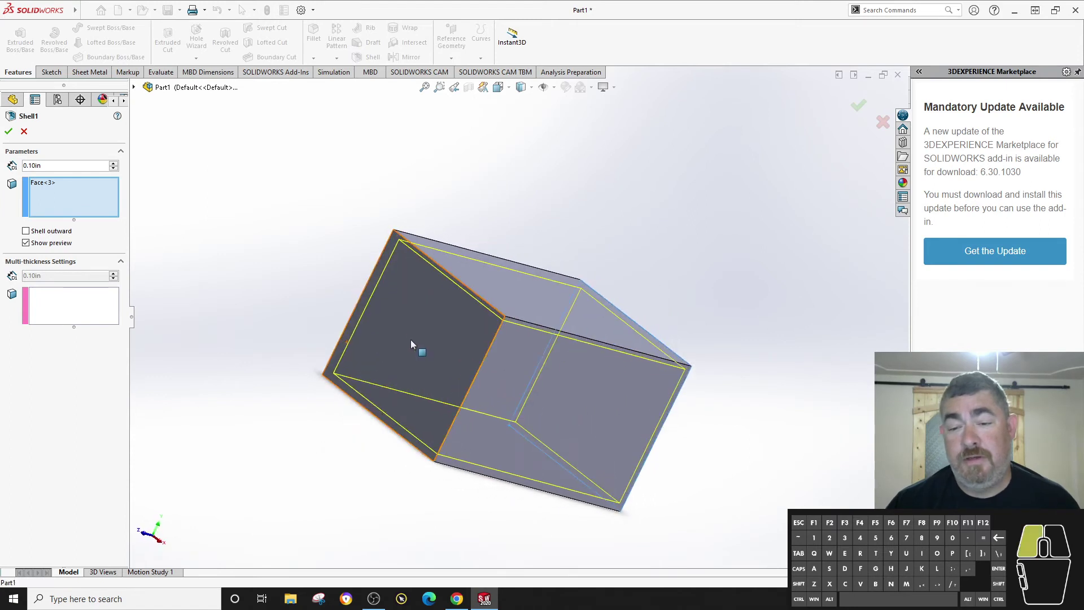
click(411, 340)
click(8, 132)
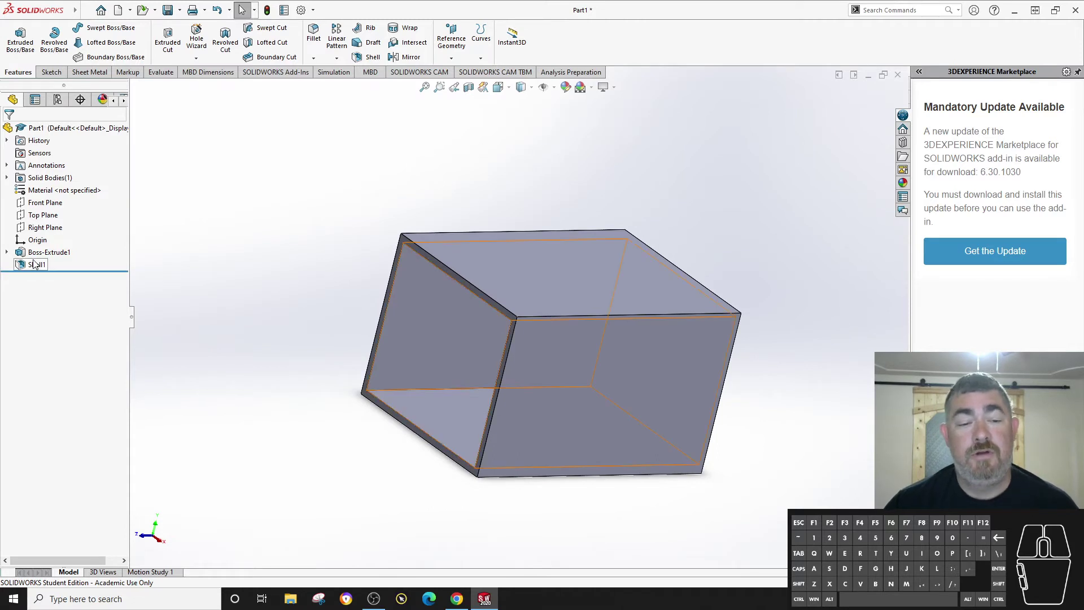
Roll the model back to just before the shell feature.
drag(57, 272, 54, 259)
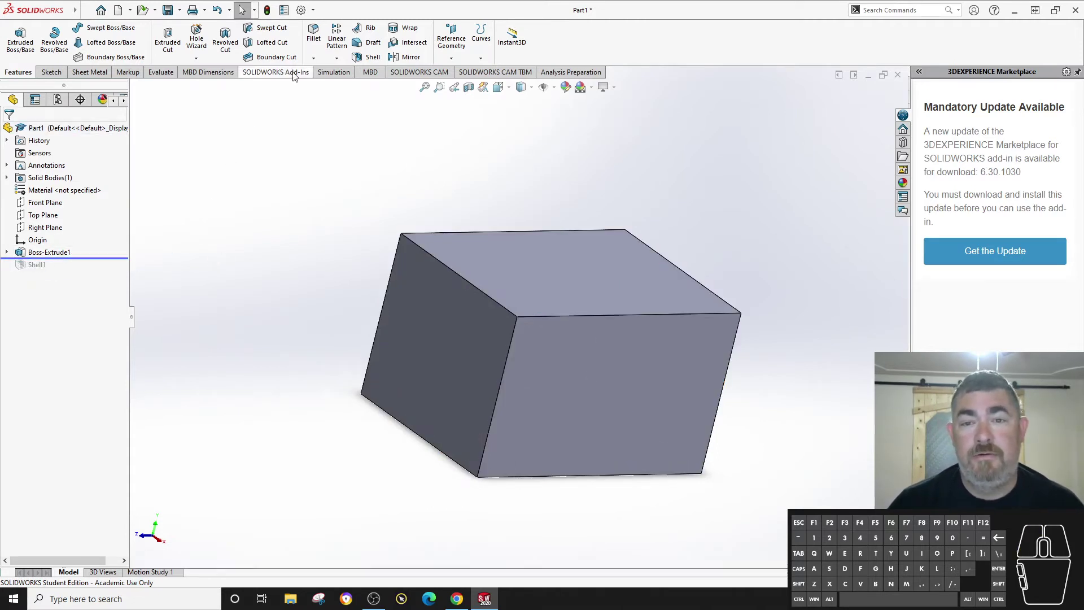
Fillet the block's four long edges with a symmetric 0.30 in radius.
click(306, 38)
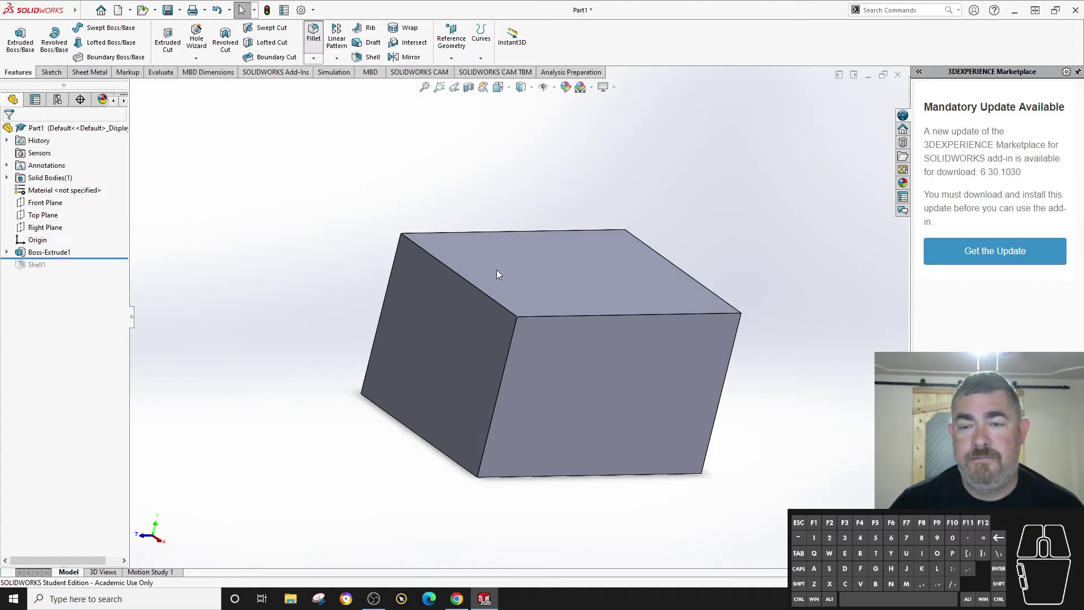
click(465, 233)
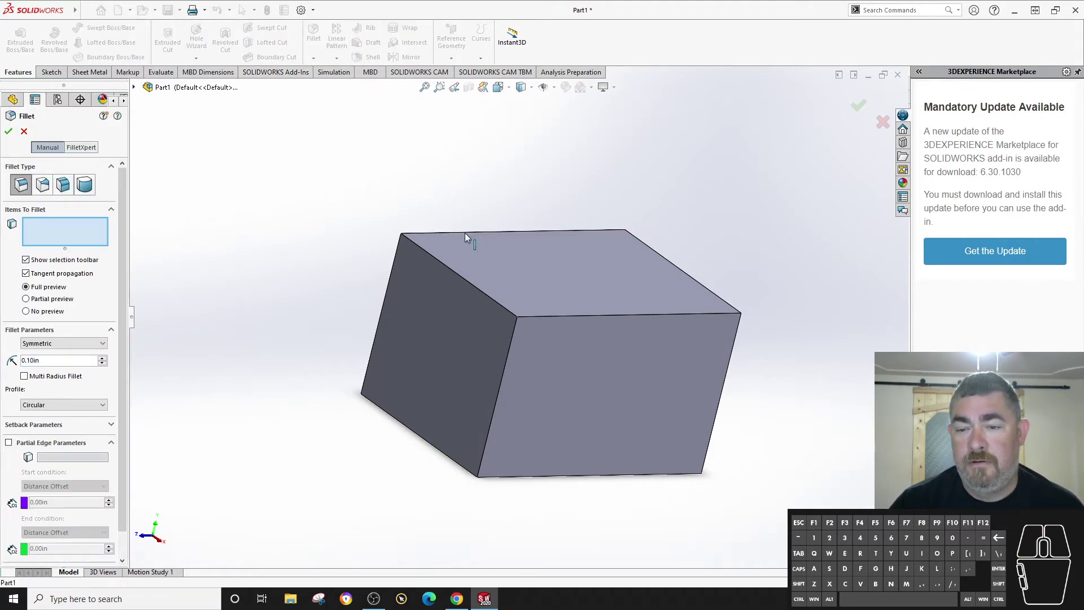
click(374, 392)
click(552, 315)
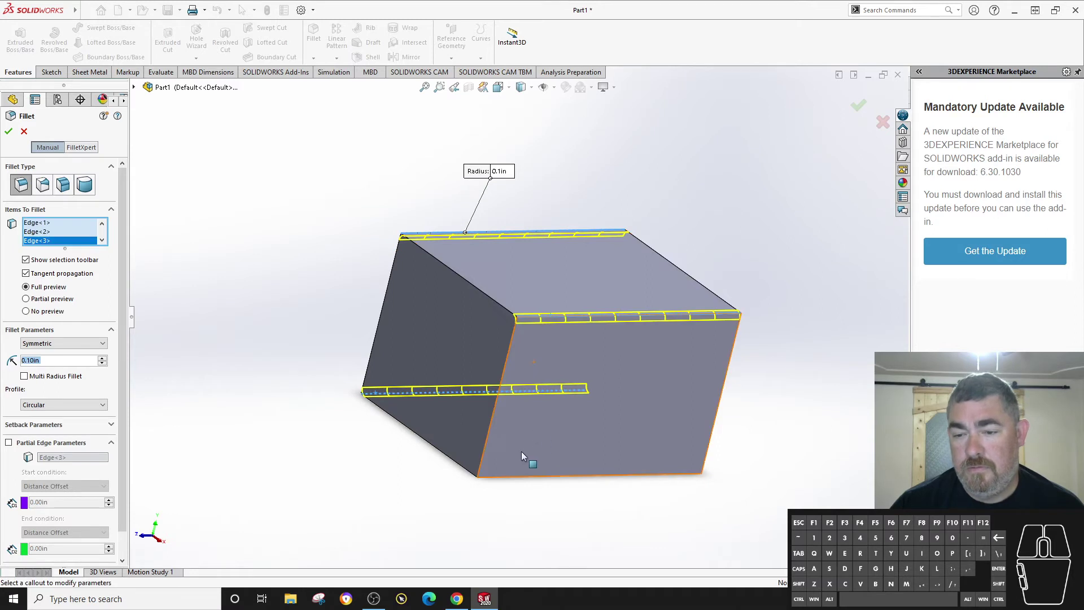
click(506, 474)
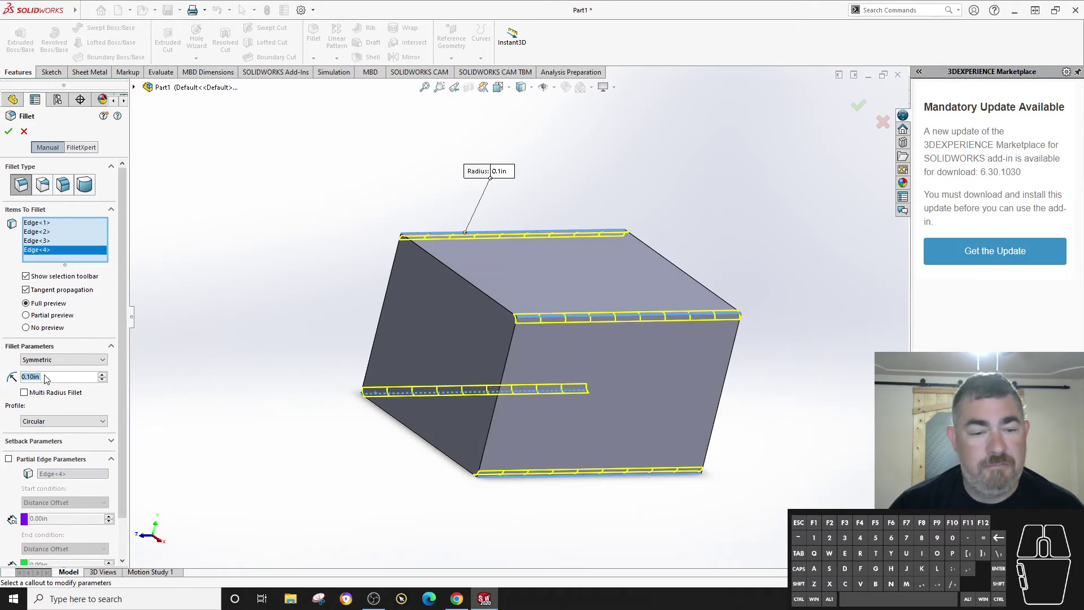
click(102, 375)
click(102, 375)
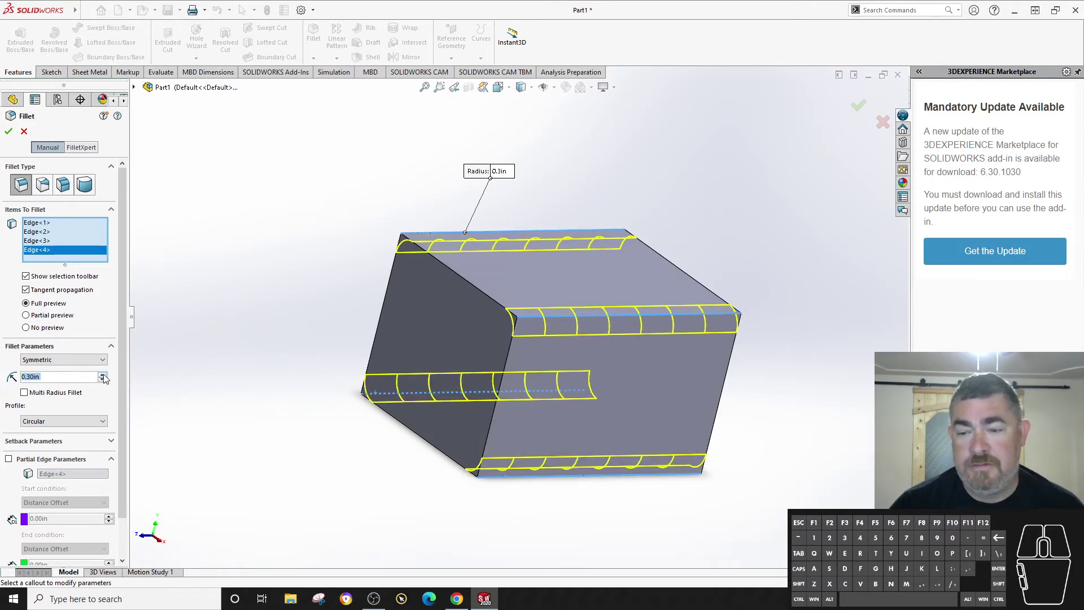
click(8, 132)
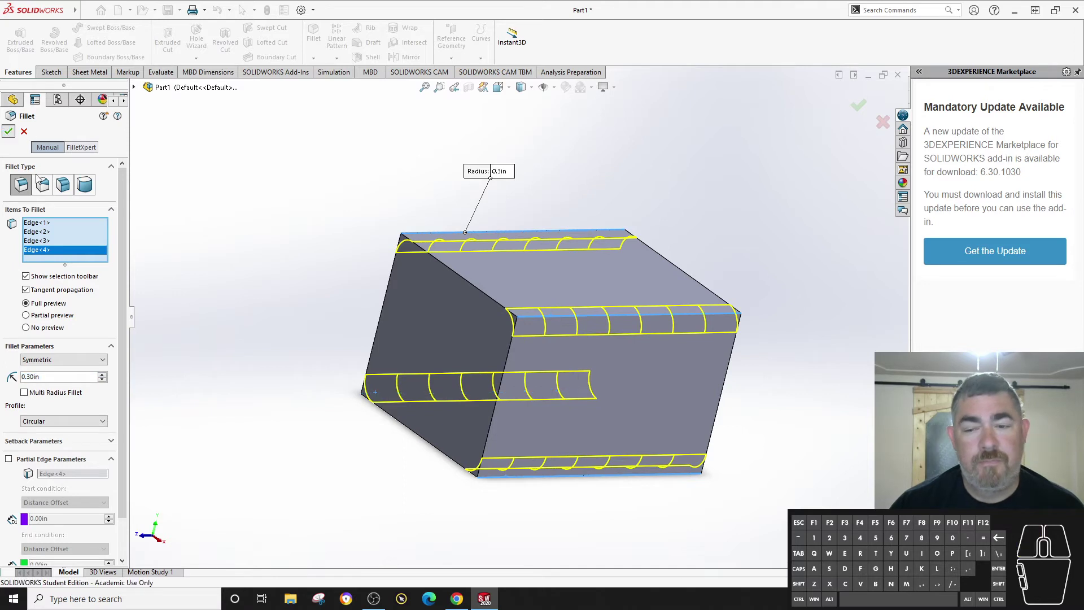
Roll the model forward to include the shell feature and inspect the inner and outer arcs of a filleted corner.
drag(62, 271, 63, 284)
middle_drag(538, 374, 405, 259)
scroll(659, 232, down, 10)
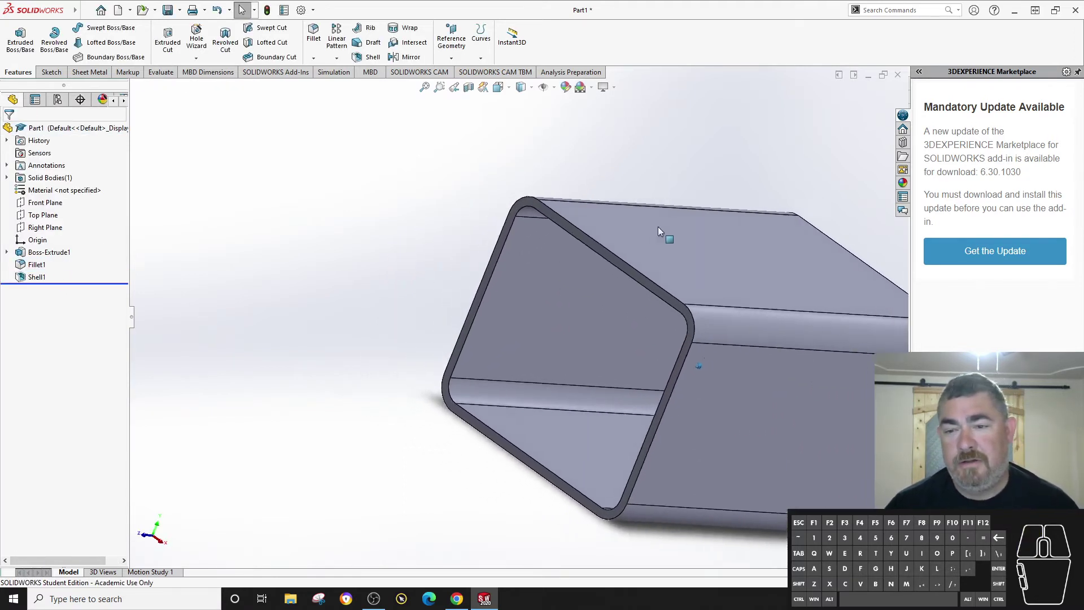
middle_drag(489, 181, 481, 182)
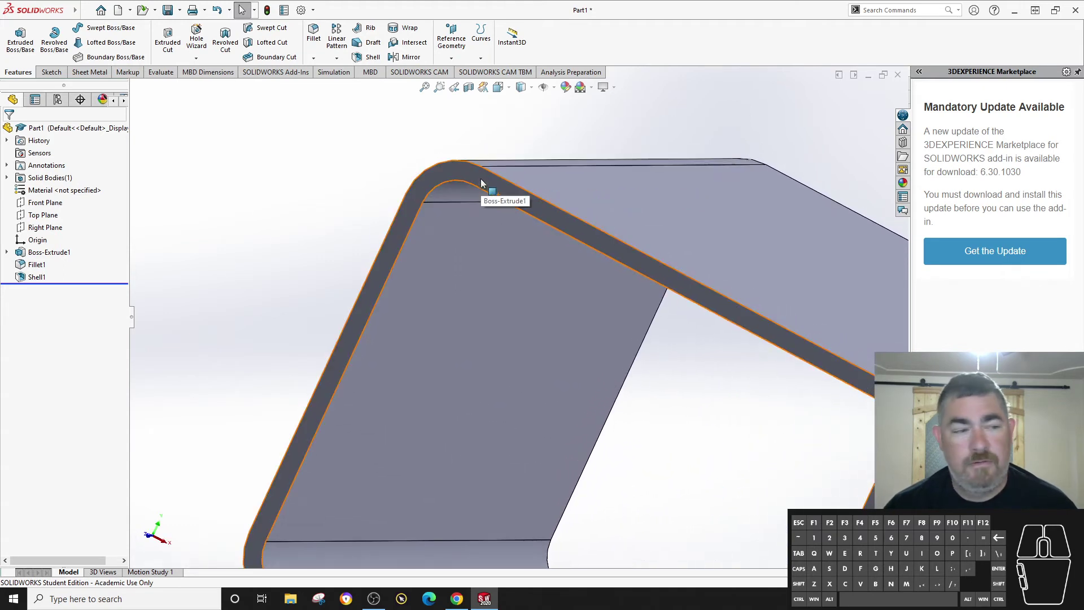
click(441, 185)
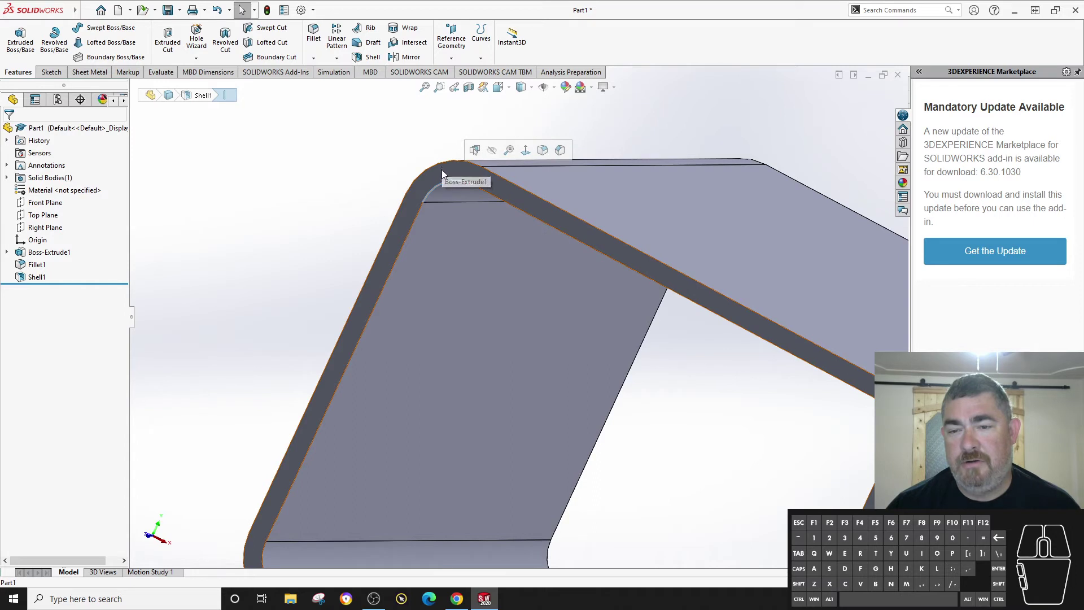
click(442, 163)
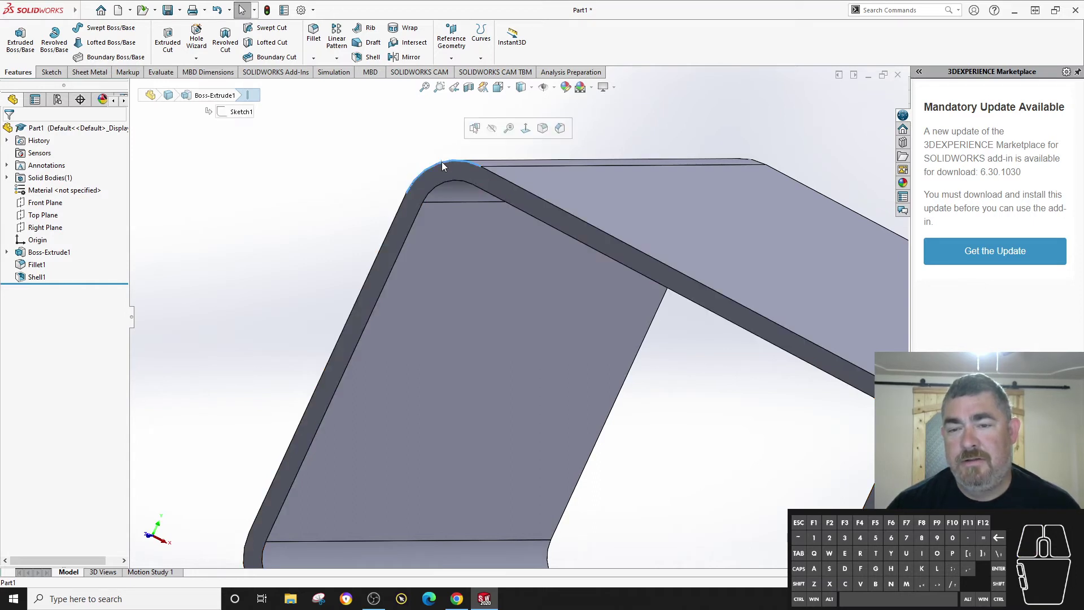
click(341, 187)
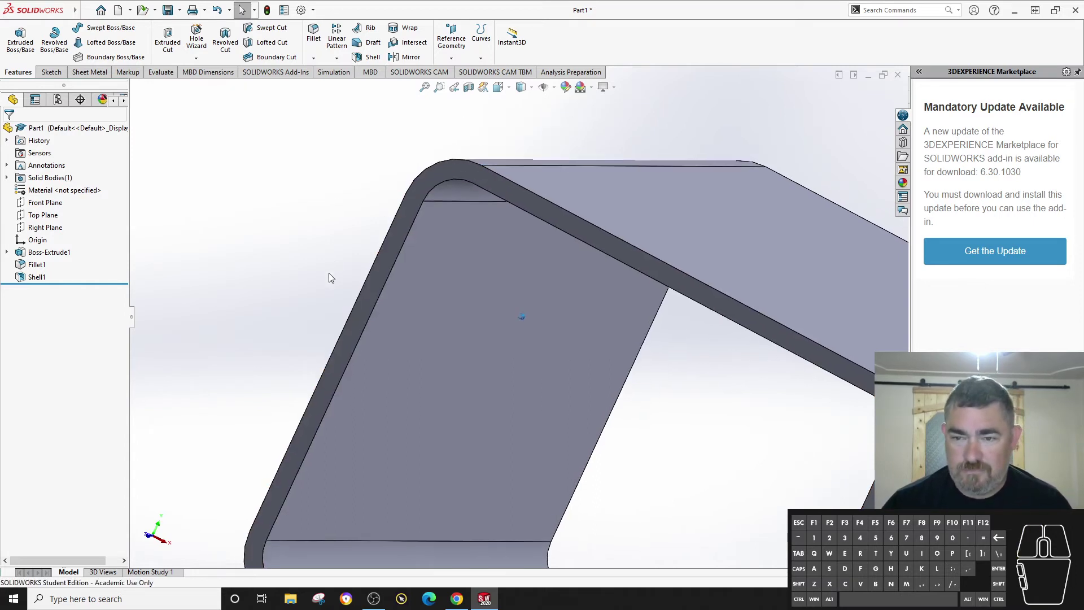
key(f)
middle_drag(322, 267, 332, 350)
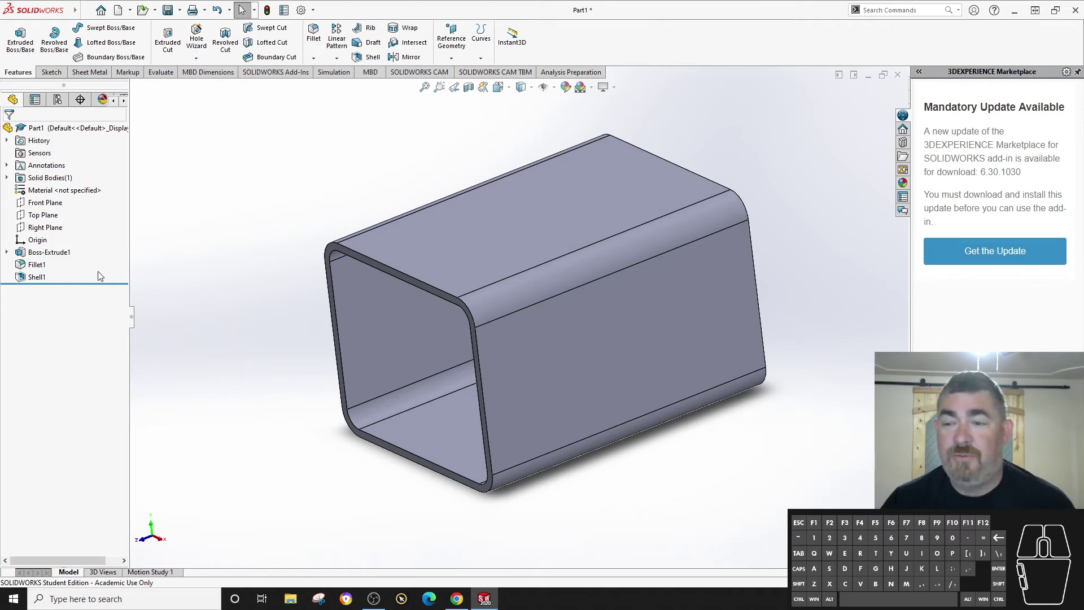
Delete the fillet feature from the shelled block.
click(34, 253)
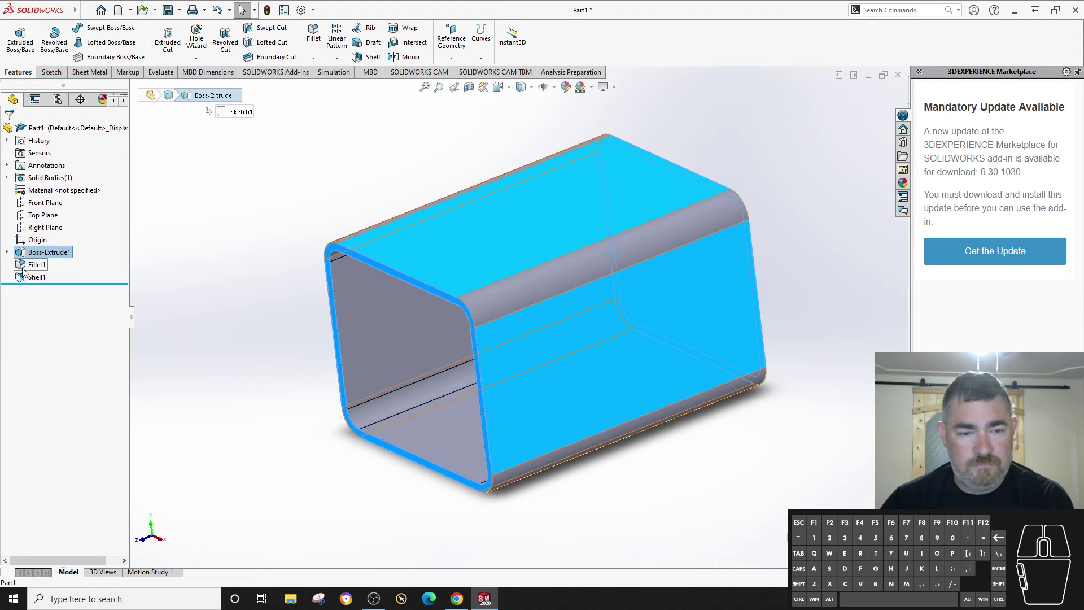
click(35, 265)
key(Delete)
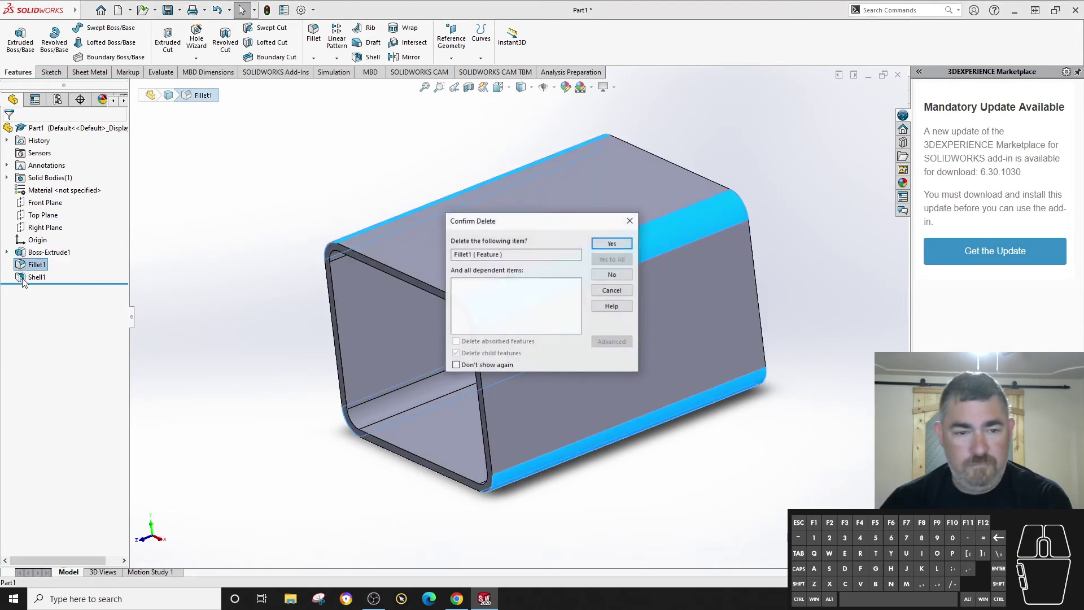
click(616, 243)
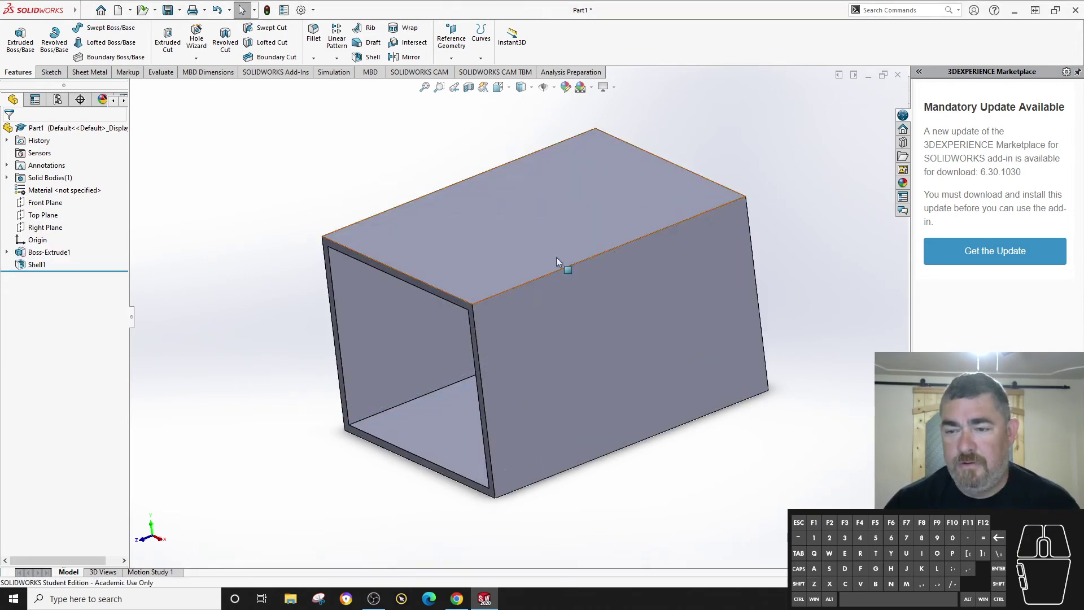
Edit the shell feature to remove the block's top face as well as the two end faces.
right_click(34, 264)
click(44, 229)
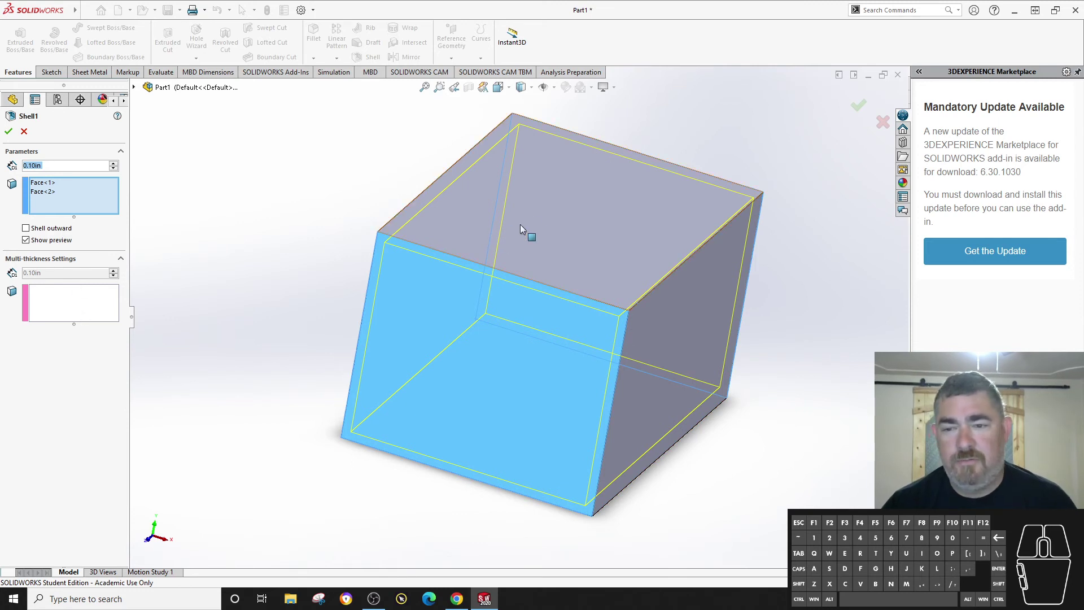
click(516, 175)
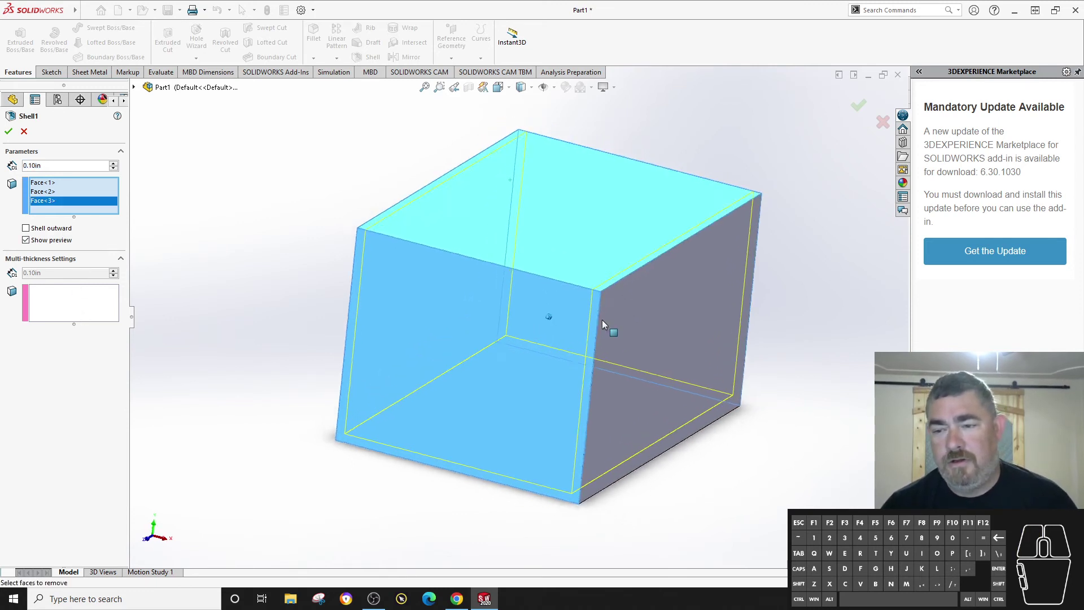
click(514, 379)
click(516, 379)
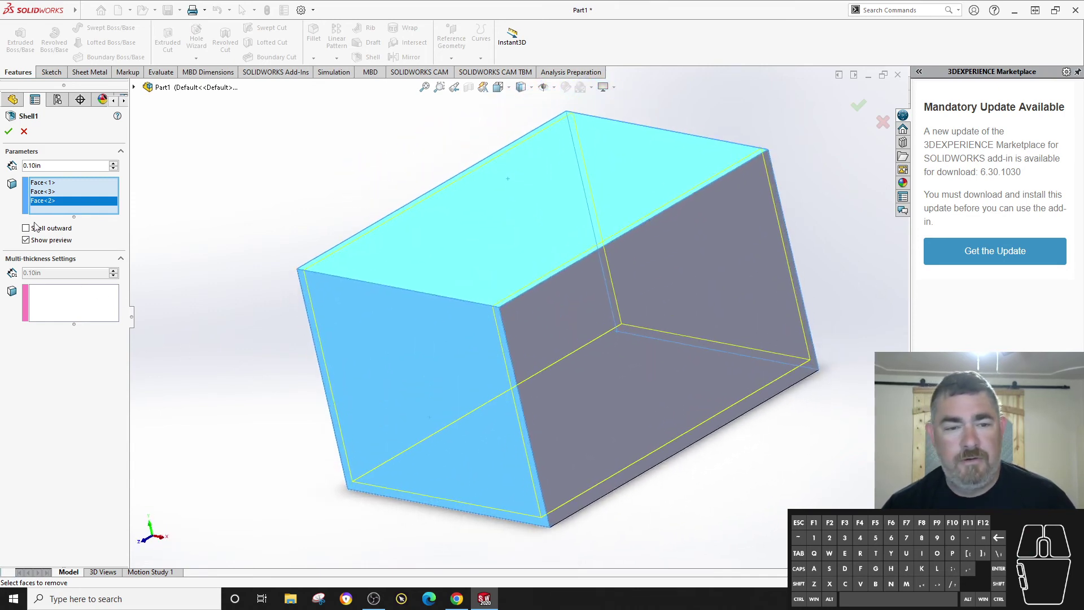
Give the block's bottom face its own multi-thickness value of 0.40 in and apply the shell.
click(73, 313)
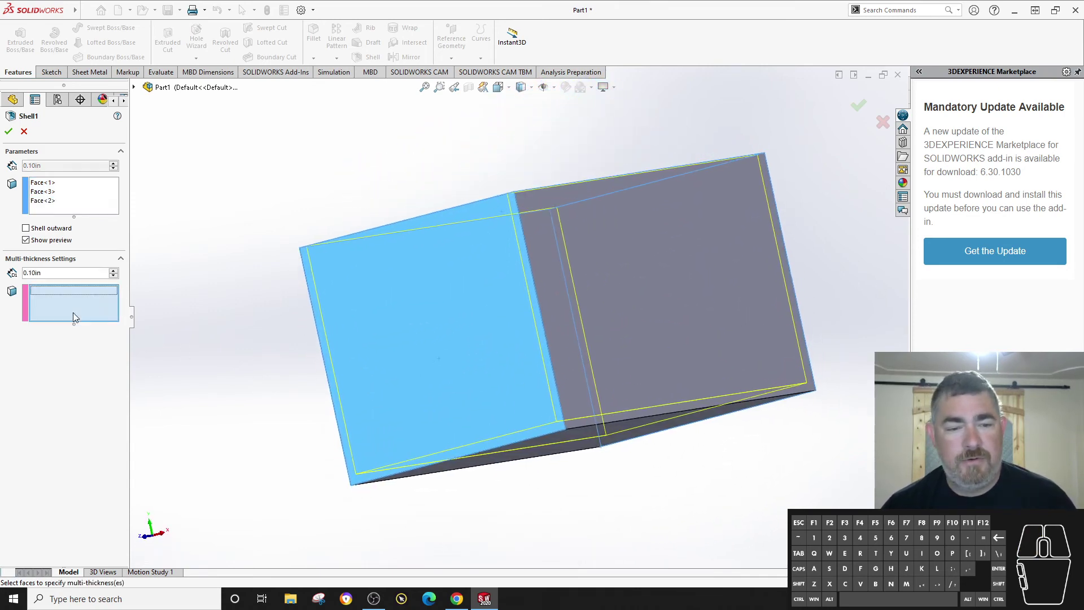
click(570, 422)
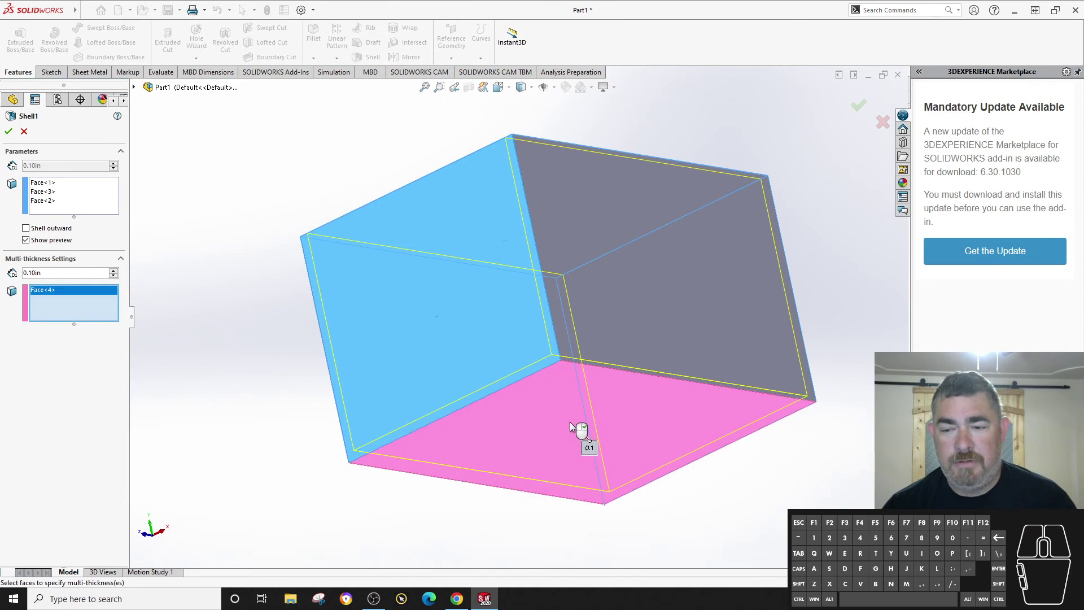
click(114, 271)
click(114, 271)
click(114, 272)
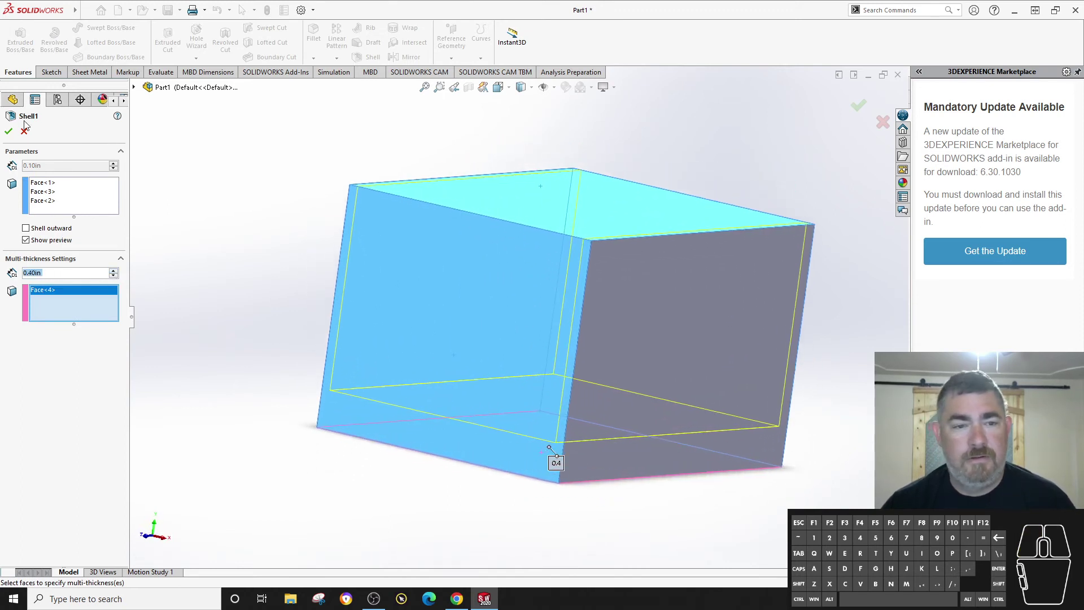
click(9, 132)
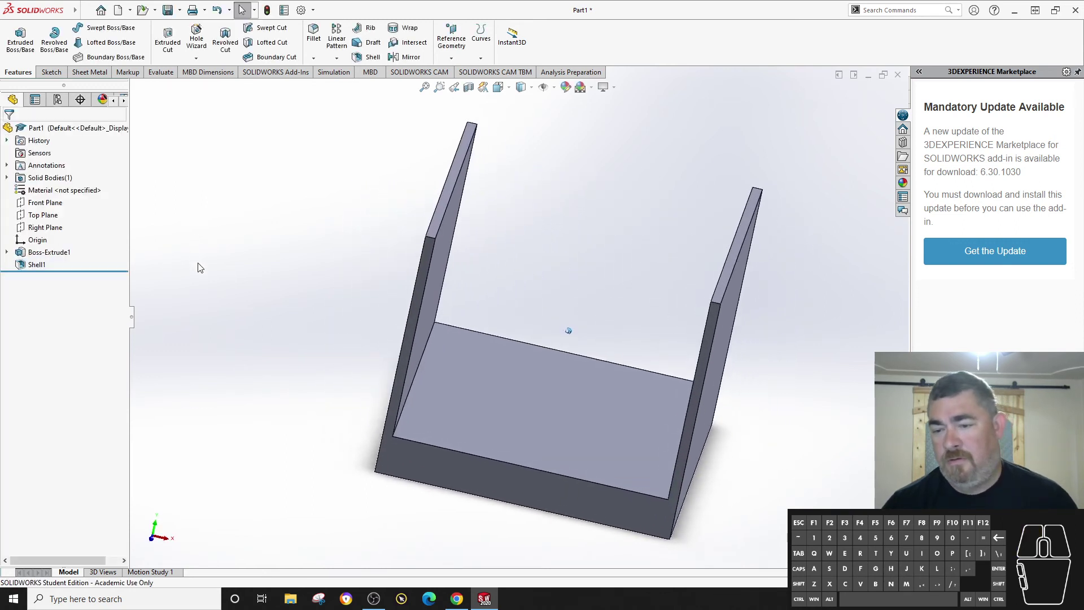